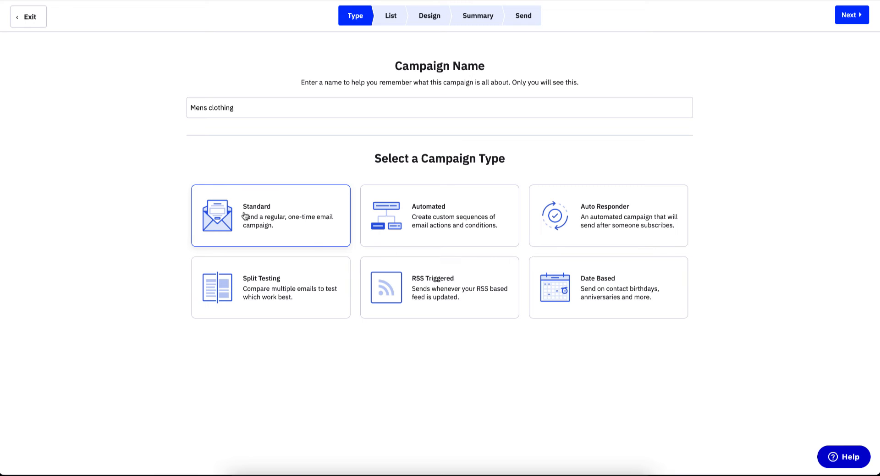
# - Choose the Master Contact List as the campaign's recipients and continue to the Design step
pyautogui.click(850, 15)
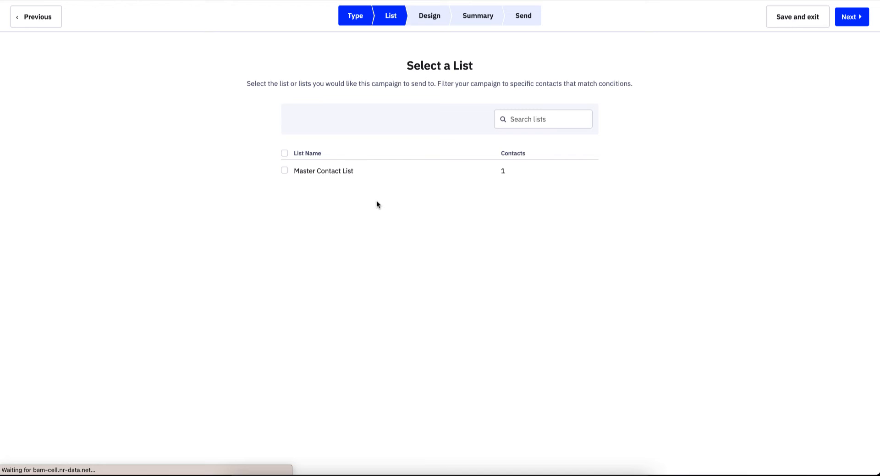
pyautogui.click(298, 170)
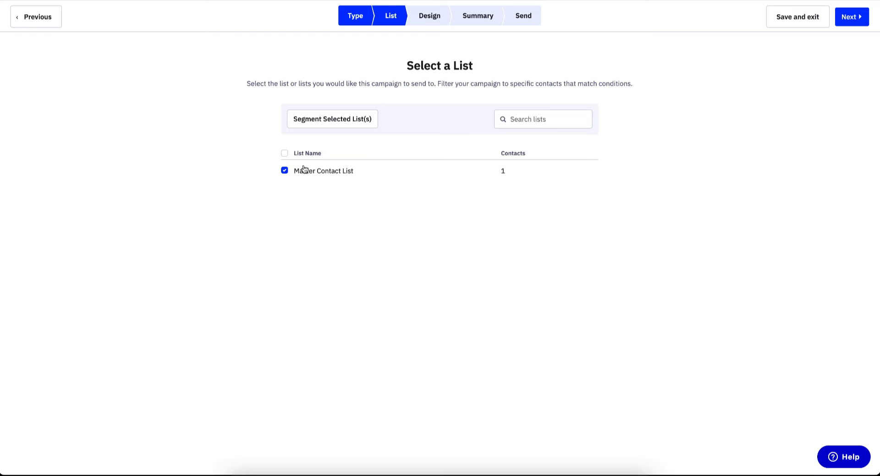
pyautogui.click(850, 19)
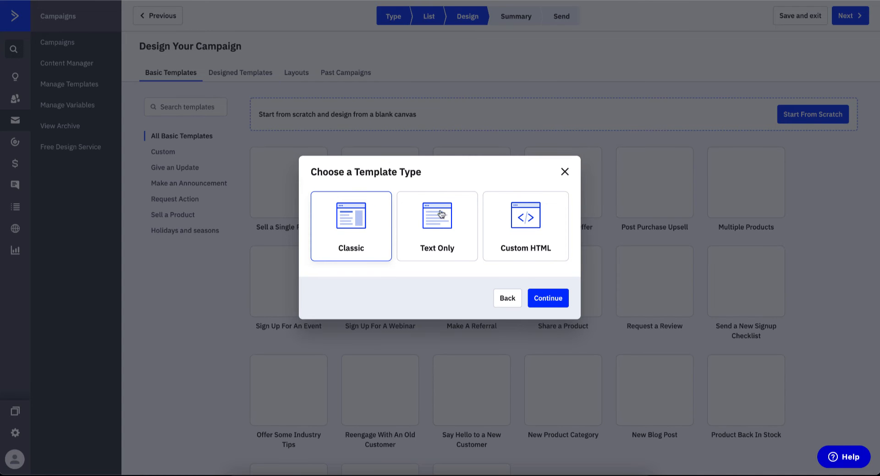
# - Compare the Text-only and Classic template types, then confirm Classic
pyautogui.tripleClick(346, 170)
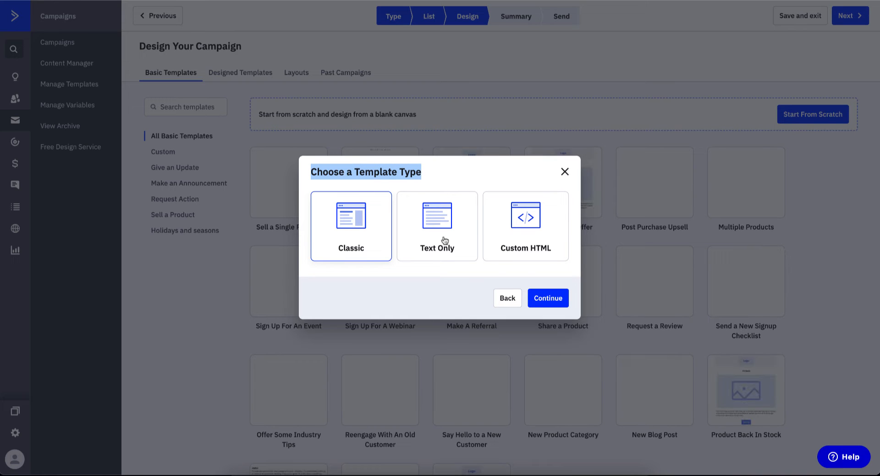
pyautogui.click(349, 229)
pyautogui.click(431, 245)
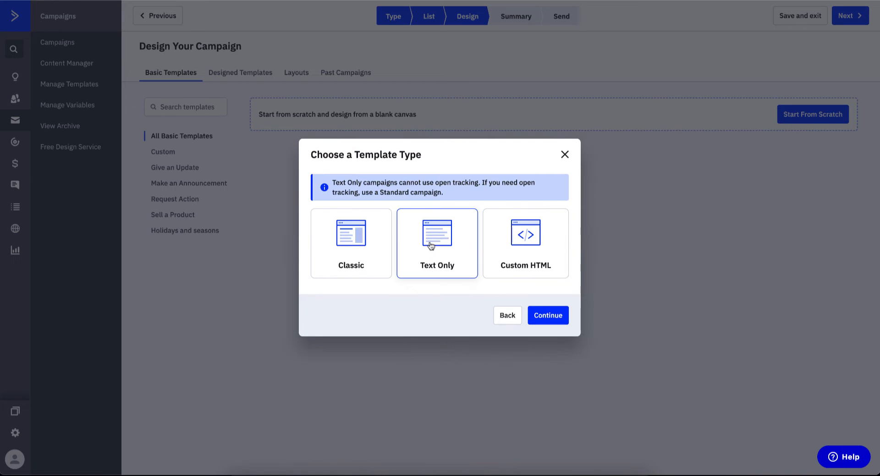
pyautogui.click(545, 264)
pyautogui.click(334, 239)
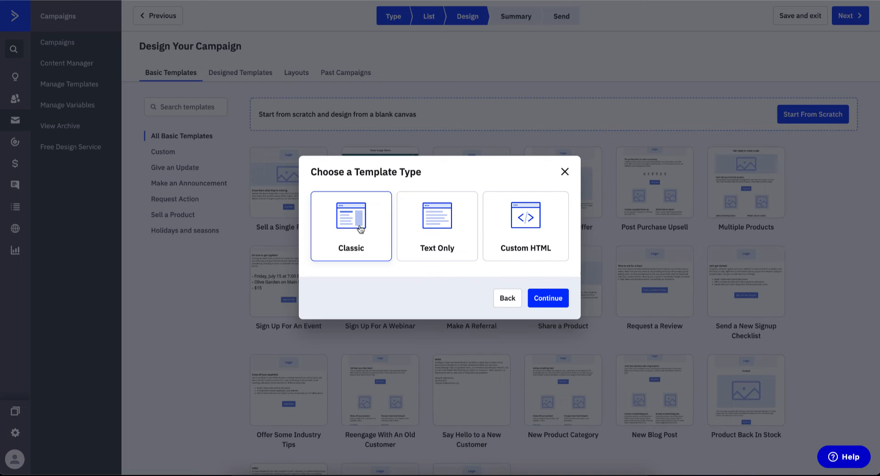
pyautogui.click(435, 227)
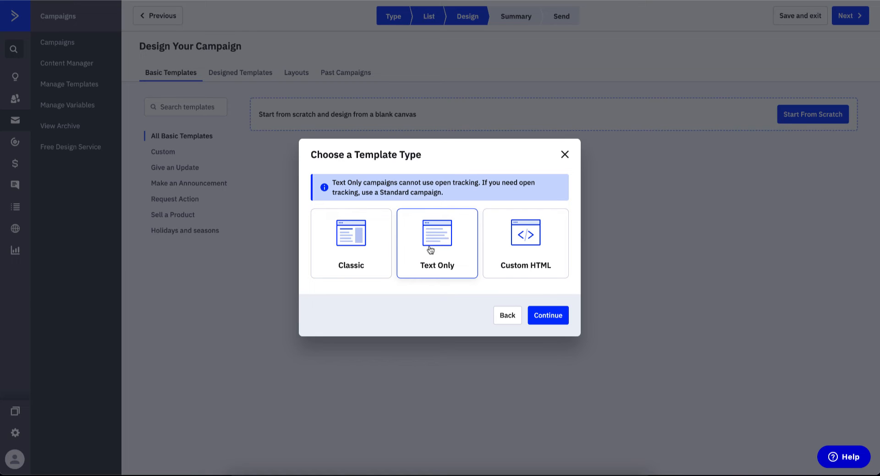
pyautogui.click(364, 251)
pyautogui.click(546, 298)
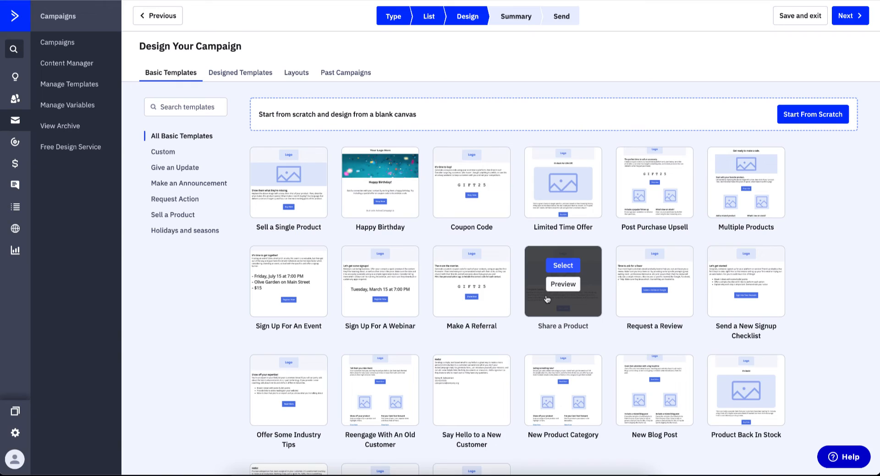
# - Browse the Request Action, Announcement, Give an Update and Custom categories, then show All Basic Templates
pyautogui.scroll(-3, 473, 373)
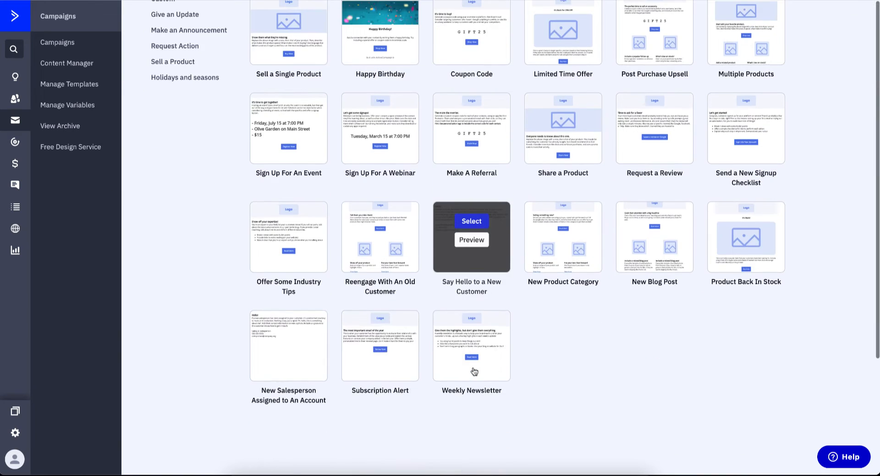
pyautogui.scroll(3, 474, 371)
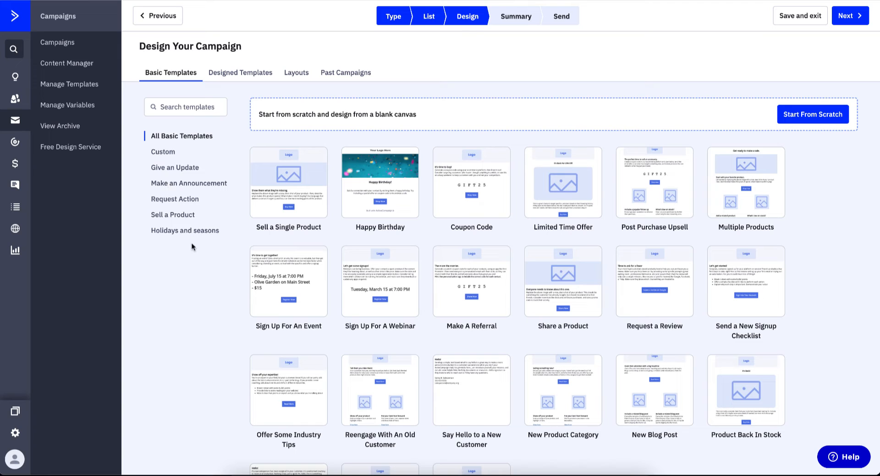
pyautogui.click(171, 200)
pyautogui.click(174, 184)
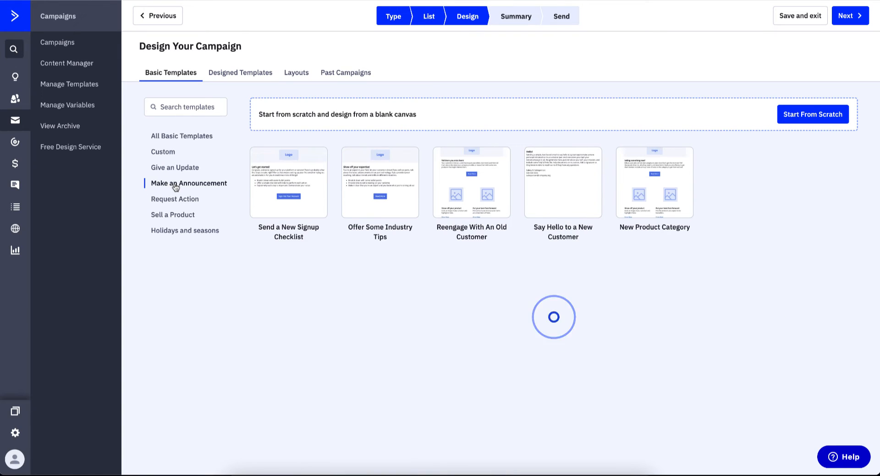
pyautogui.click(184, 170)
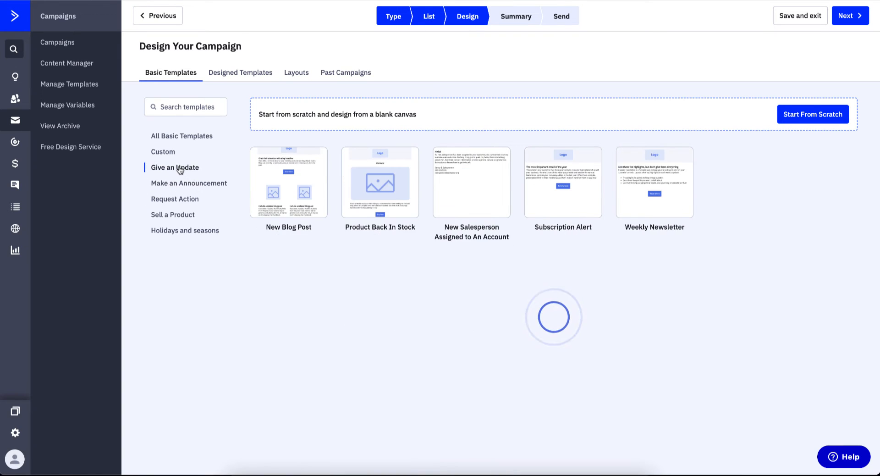
pyautogui.click(163, 154)
pyautogui.click(163, 138)
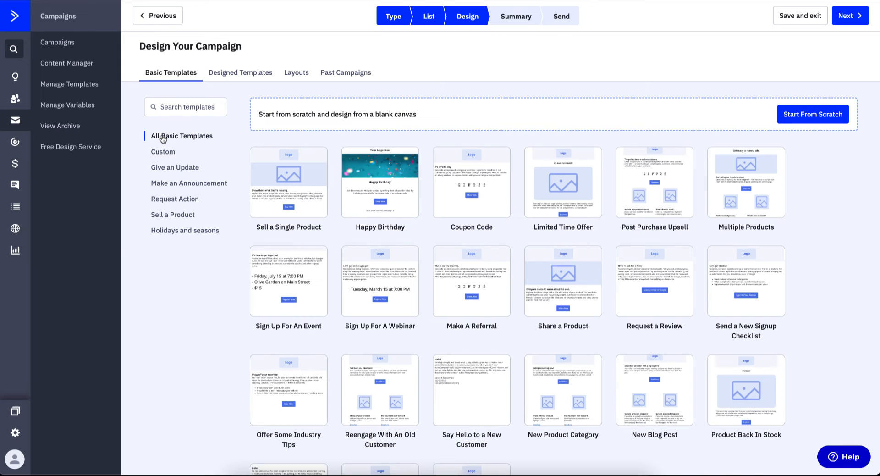
# - Use the Sell a Single Product template with email subject 'Men's Tshirt'
pyautogui.moveTo(294, 183)
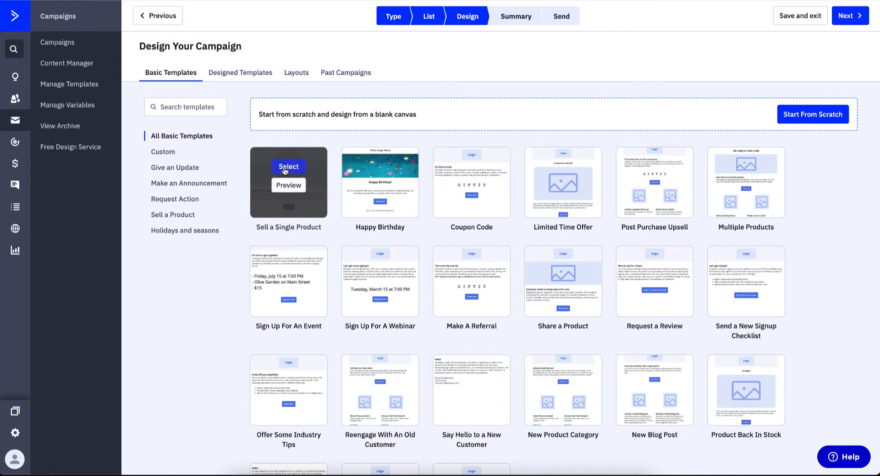
pyautogui.click(288, 166)
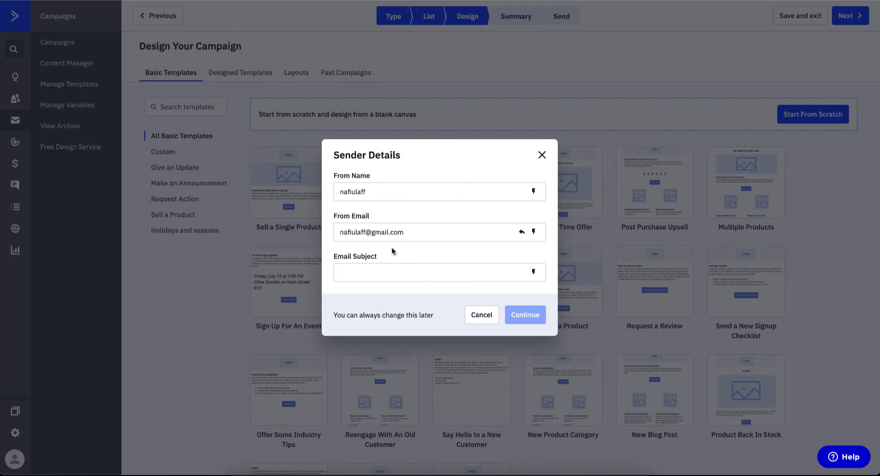
pyautogui.click(408, 271)
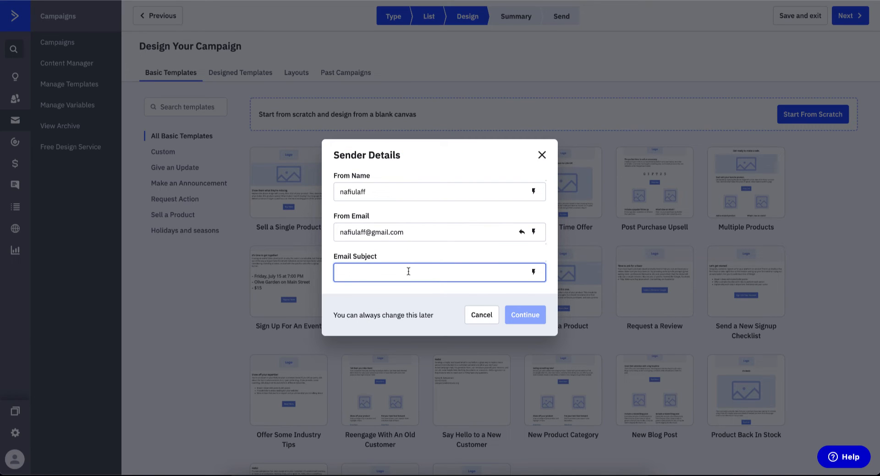
pyautogui.write("Met's")
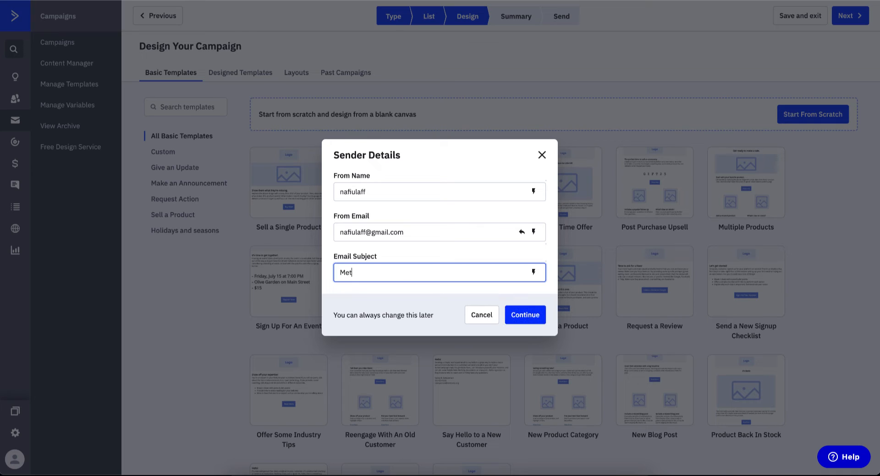
pyautogui.press('BackSpace')
pyautogui.press('BackSpace')
pyautogui.press('BackSpace')
pyautogui.press('BackSpace')
pyautogui.write("n's Clothing")
pyautogui.doubleClick(369, 274)
pyautogui.write('Tshirt')
pyautogui.click(509, 306)
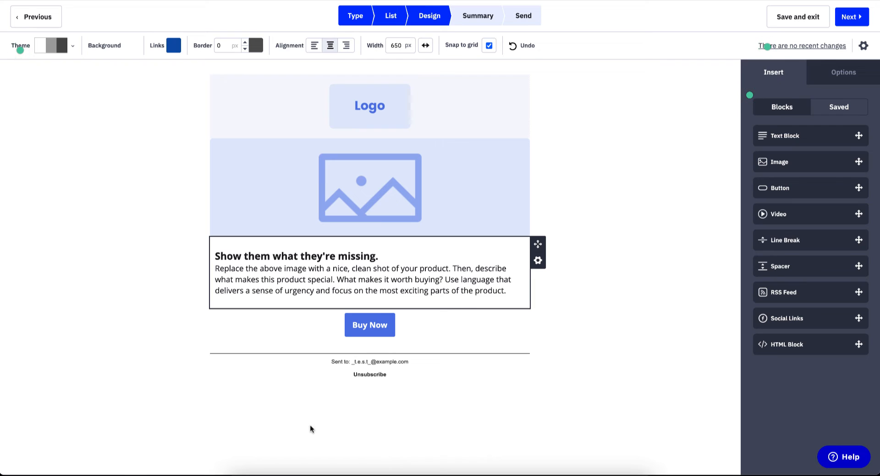
# - Delete the Logo block from the email
pyautogui.click(372, 108)
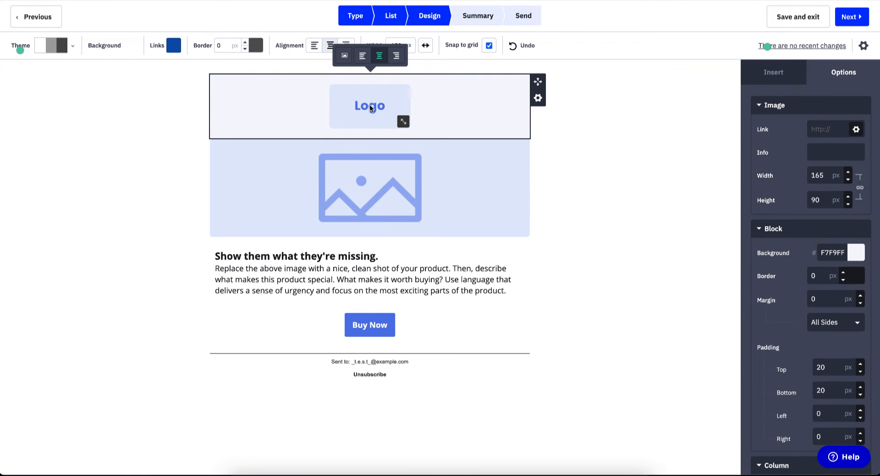
pyautogui.click(538, 99)
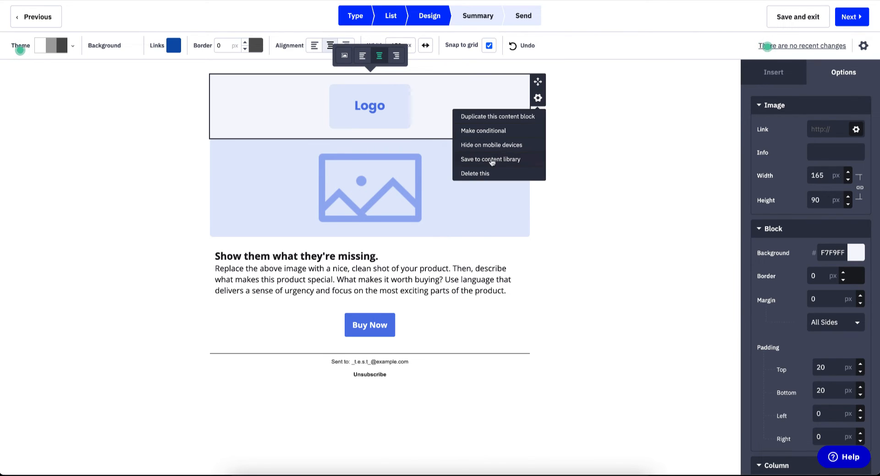
pyautogui.click(474, 173)
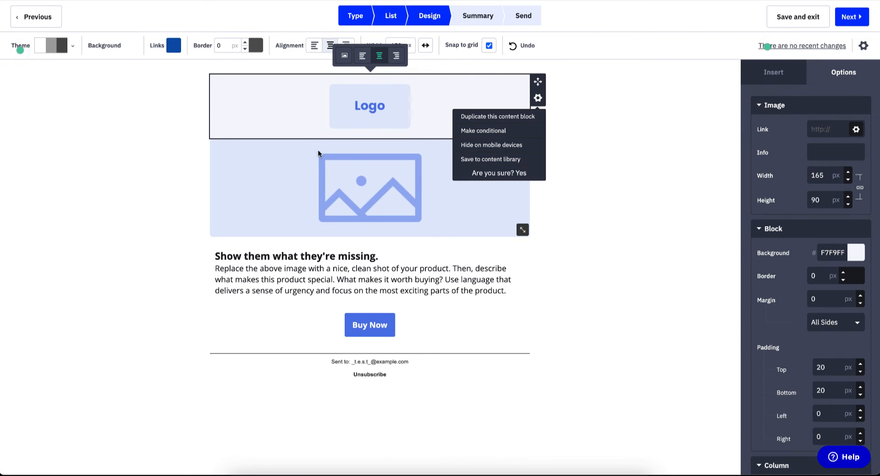
pyautogui.click(522, 172)
pyautogui.click(393, 141)
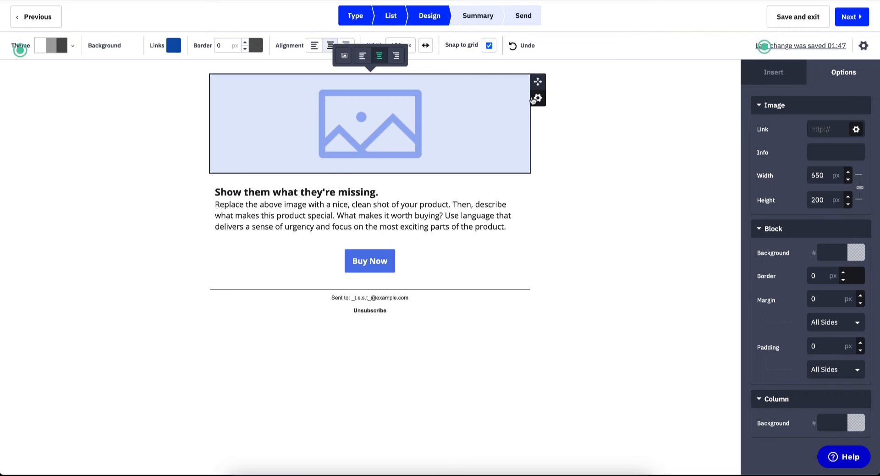
# - Open the image library, cancel the file upload, and close it without adding an image
pyautogui.click(345, 58)
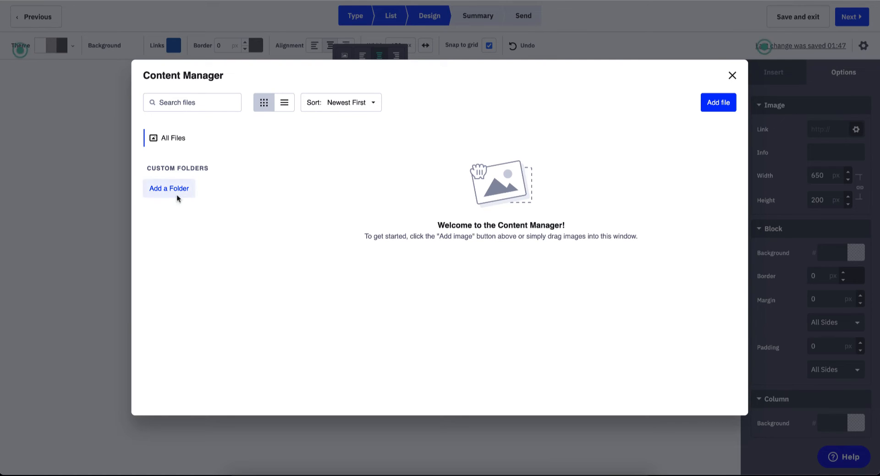
pyautogui.click(715, 103)
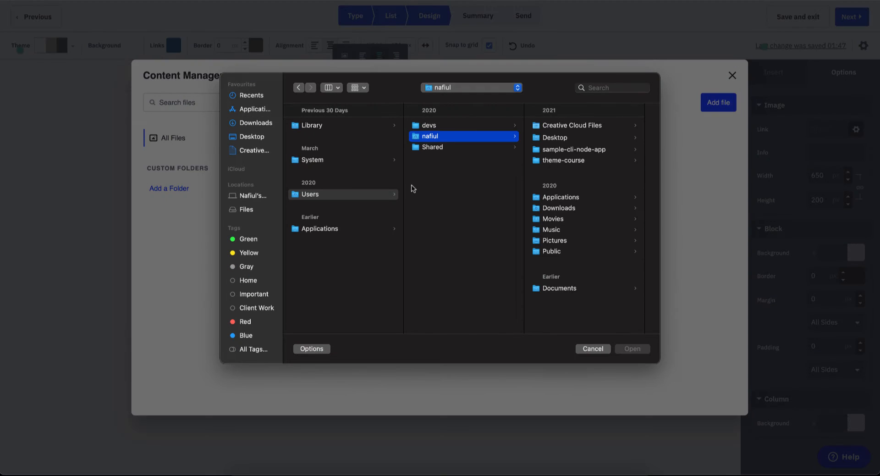
pyautogui.click(593, 349)
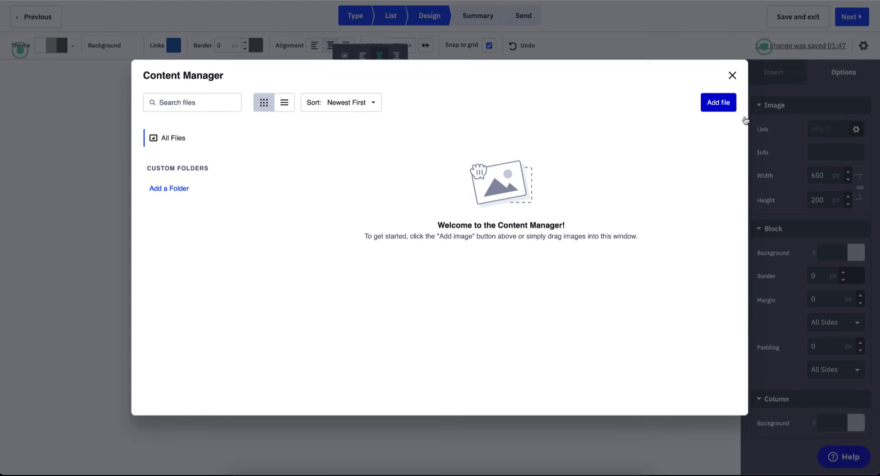
pyautogui.click(727, 78)
# - Change the text block heading to 'This might be your heading'
pyautogui.click(299, 204)
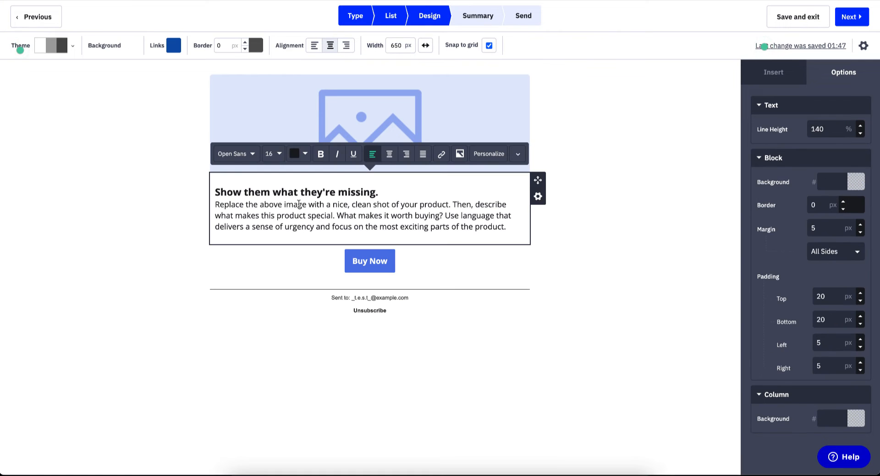
pyautogui.click(270, 188)
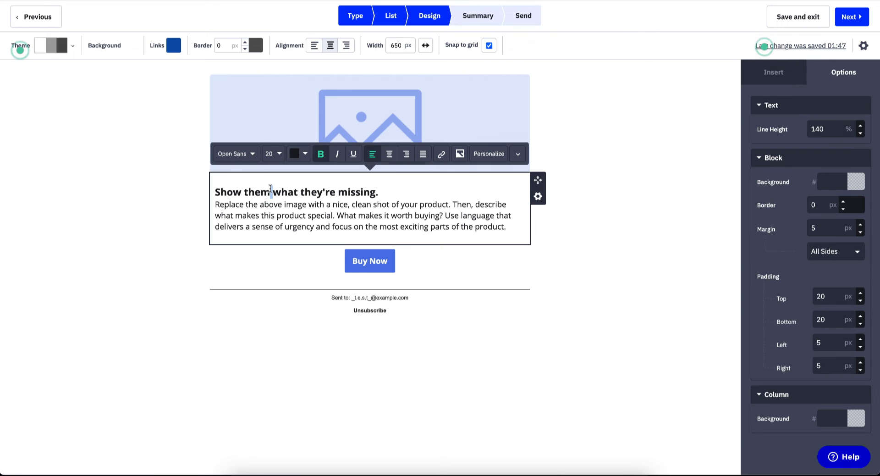
pyautogui.moveTo(380, 191); pyautogui.dragTo(213, 194)
pyautogui.write('Ther')
pyautogui.press('BackSpace')
pyautogui.press('BackSpace')
pyautogui.press('BackSpace')
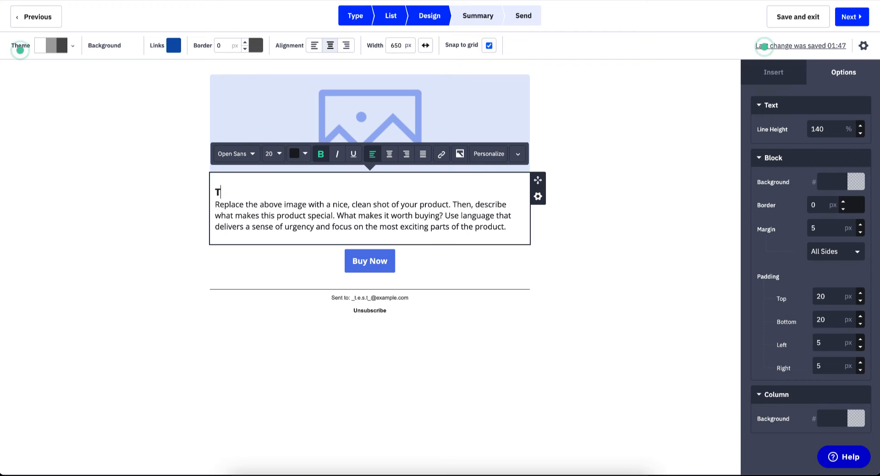
pyautogui.write('his mig')
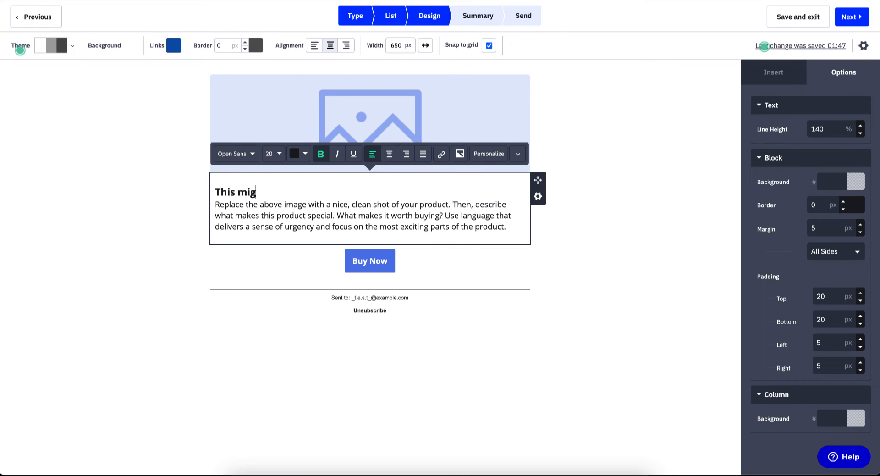
pyautogui.press('BackSpace')
pyautogui.write('ght be your ')
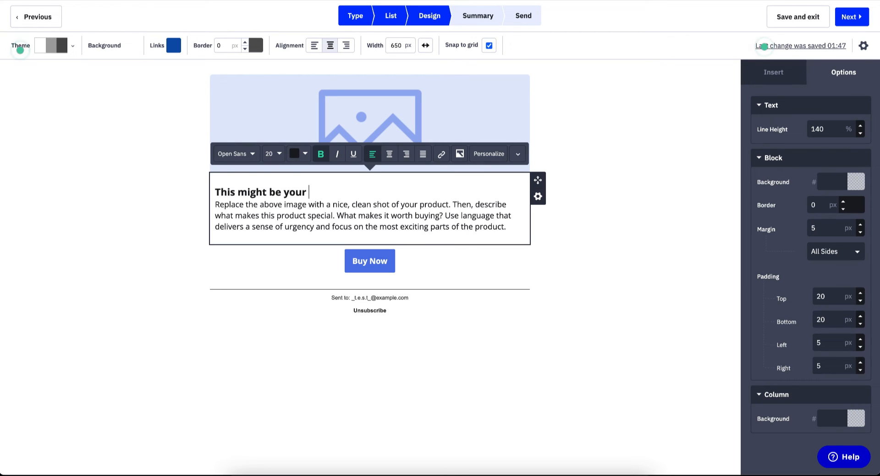
pyautogui.write('heading')
# - Paste repeated copies of the product description paragraph below the original
pyautogui.click(259, 214)
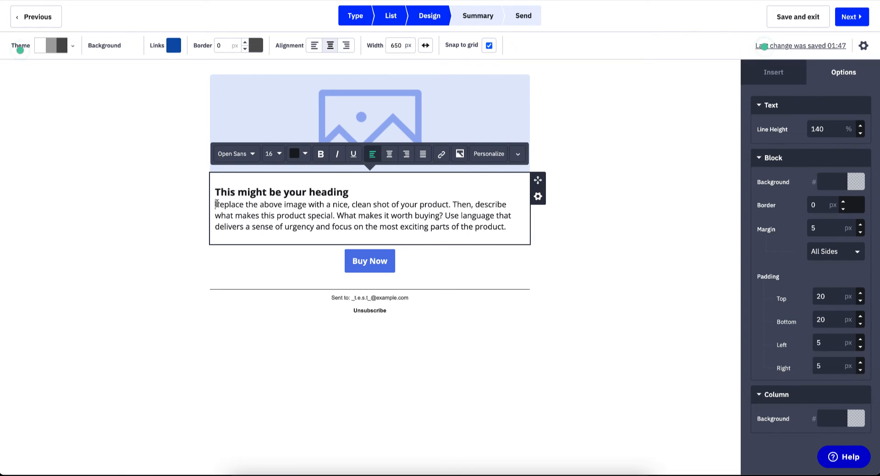
pyautogui.moveTo(216, 204); pyautogui.dragTo(514, 232)
pyautogui.hotkey('ctrl', 'c')
pyautogui.click(514, 232)
pyautogui.press('Return')
pyautogui.press('Return')
pyautogui.hotkey('ctrl', 'v')
pyautogui.hotkey('ctrl', 'v')
pyautogui.press('Return')
pyautogui.hotkey('ctrl', 'v')
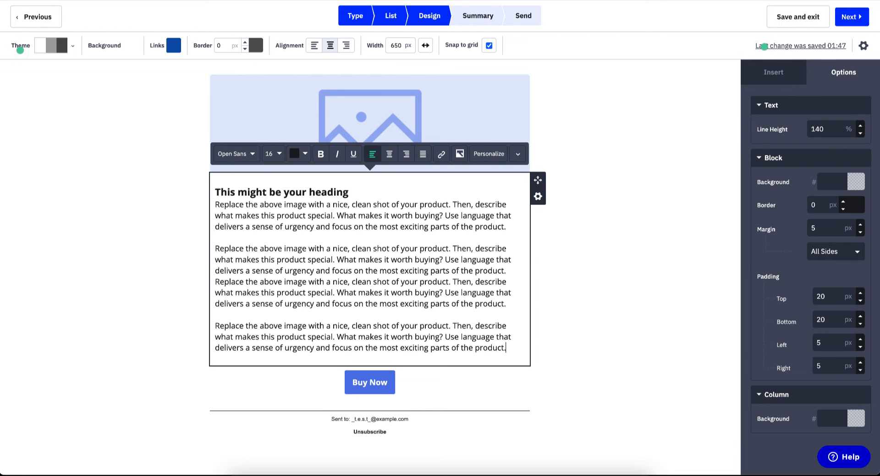
pyautogui.press('Return')
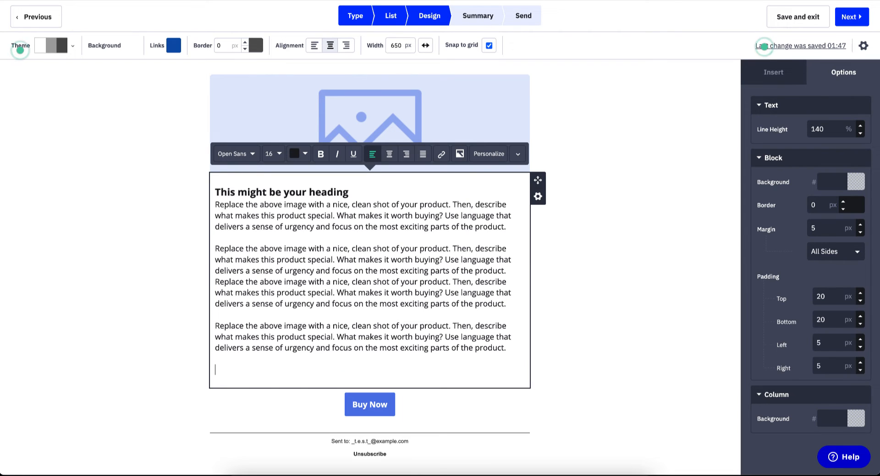
pyautogui.click(731, 189)
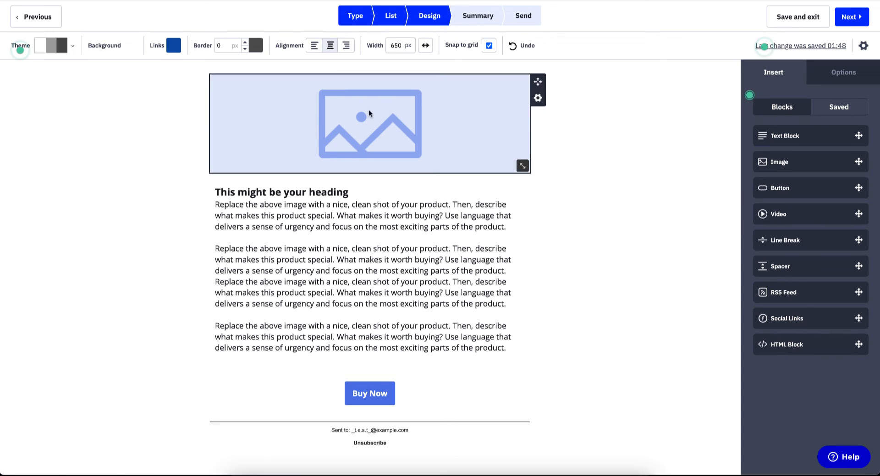
pyautogui.scroll(-2, 367, 249)
pyautogui.scroll(2, 367, 249)
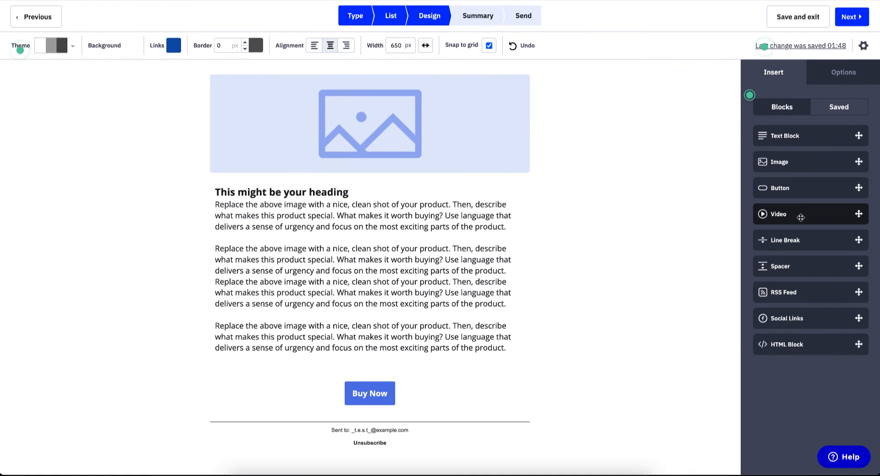
pyautogui.moveTo(800, 217); pyautogui.dragTo(366, 375)
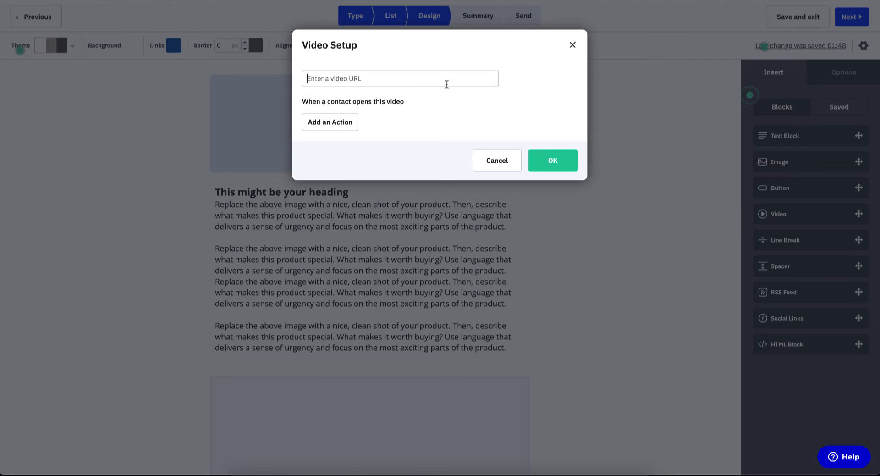
pyautogui.click(556, 161)
pyautogui.click(511, 44)
pyautogui.click(501, 161)
pyautogui.scroll(-4, 396, 257)
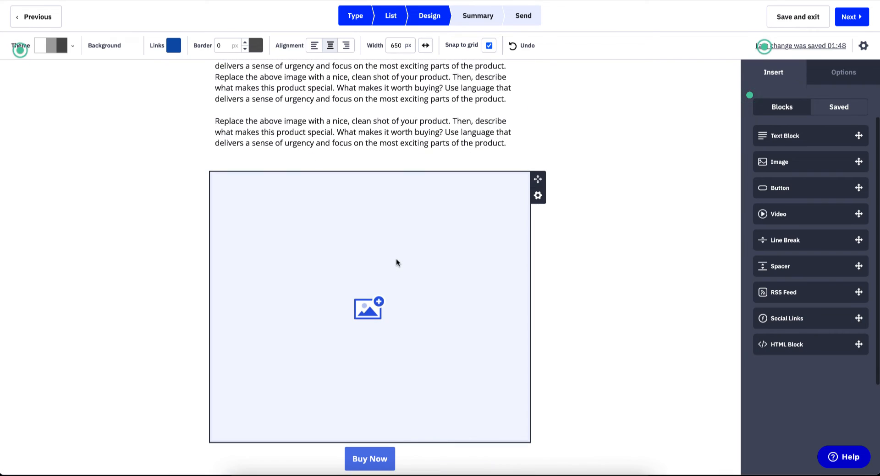
pyautogui.click(398, 291)
pyautogui.click(497, 162)
pyautogui.click(537, 195)
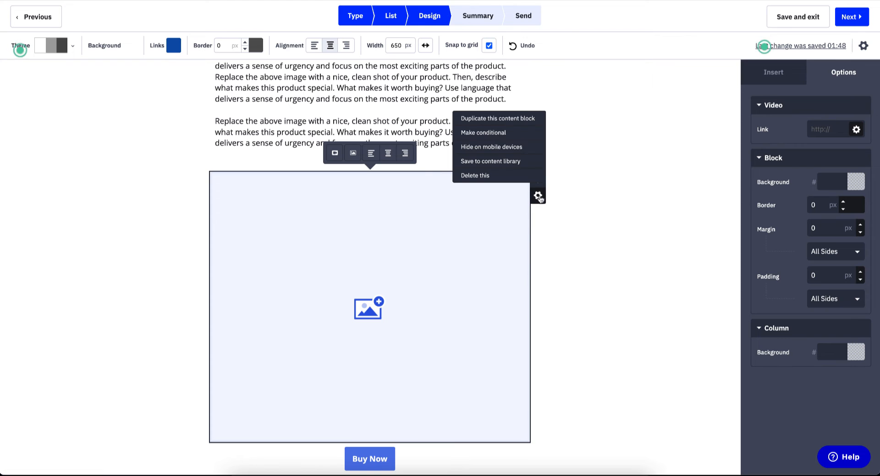
pyautogui.click(493, 179)
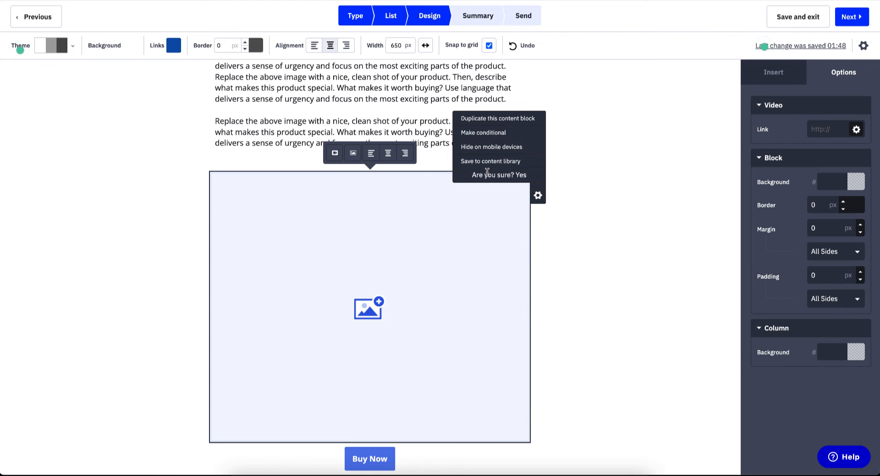
pyautogui.click(523, 175)
pyautogui.scroll(2, 111, 226)
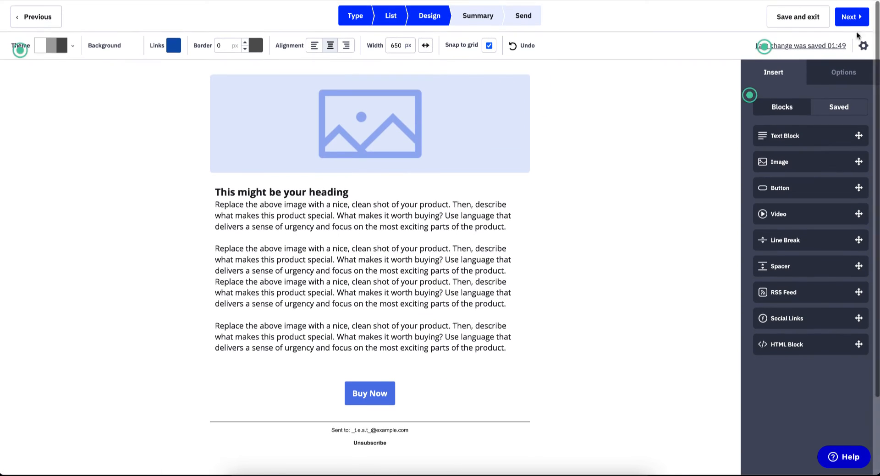
pyautogui.click(851, 17)
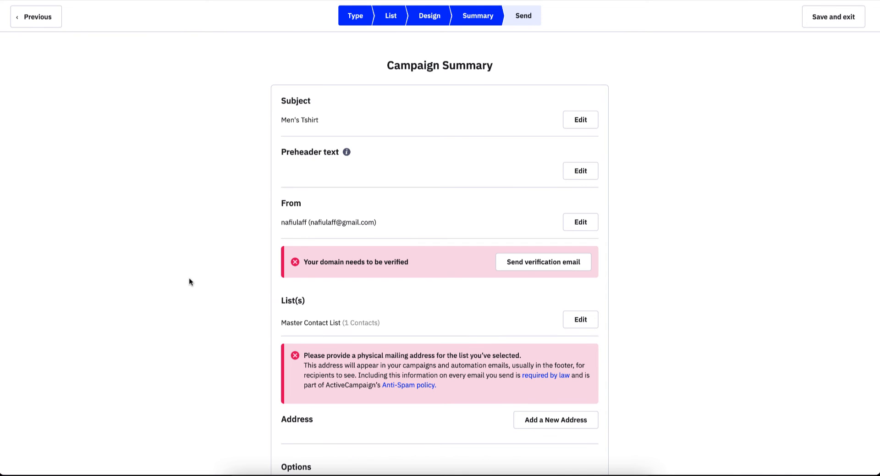
# - Review the domain verification and mailing address warnings on the Campaign Summary
pyautogui.scroll(-2, 189, 278)
pyautogui.scroll(2, 190, 278)
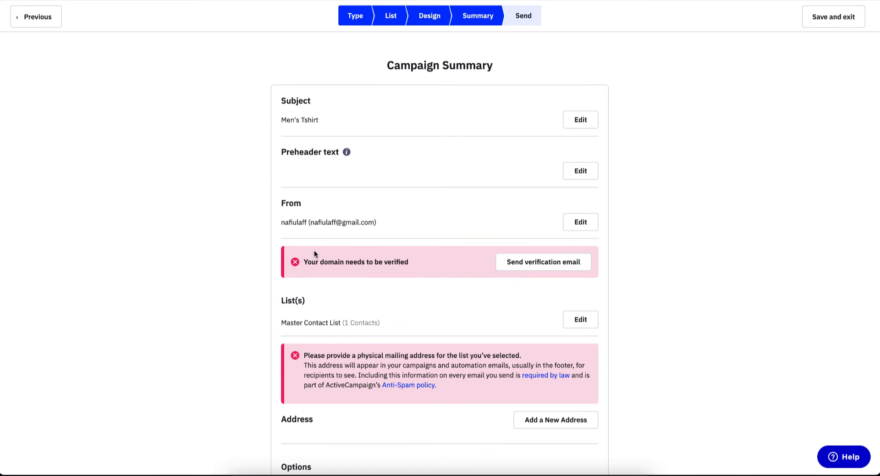
pyautogui.moveTo(306, 261); pyautogui.dragTo(468, 263)
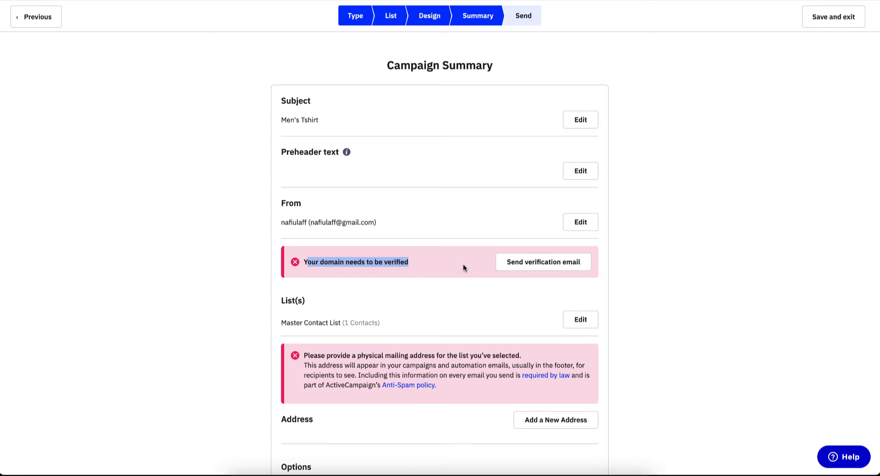
pyautogui.scroll(-2, 463, 268)
pyautogui.scroll(-3, 463, 264)
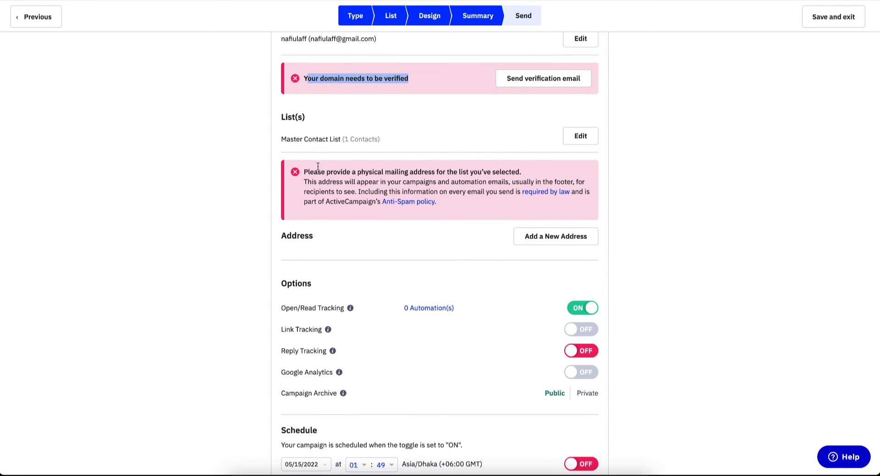
pyautogui.moveTo(326, 171); pyautogui.dragTo(525, 172)
pyautogui.click(525, 173)
pyautogui.scroll(5, 525, 172)
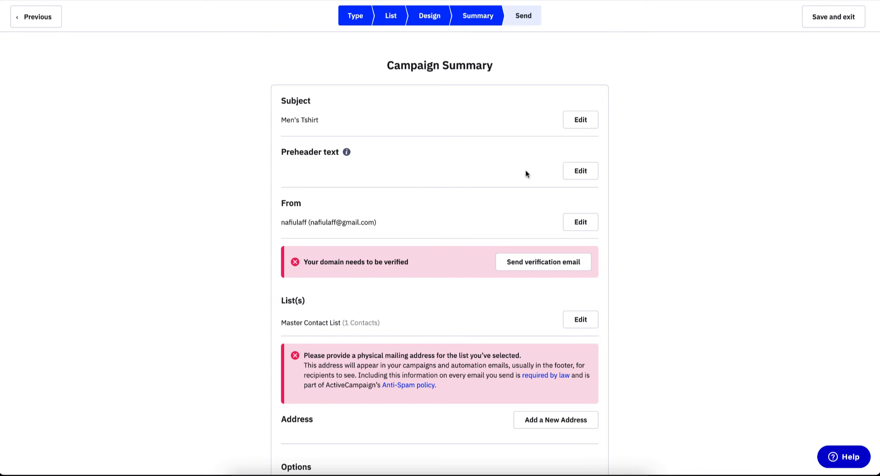
pyautogui.scroll(-3, 525, 173)
pyautogui.scroll(1, 525, 172)
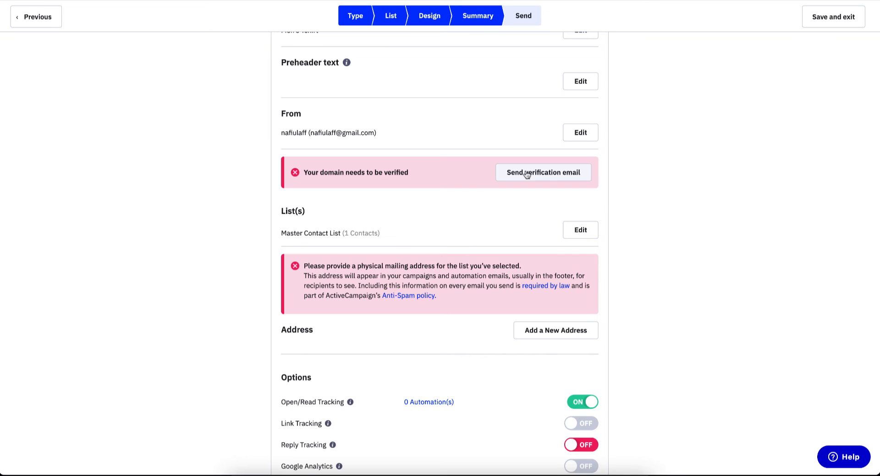
pyautogui.scroll(-5, 525, 173)
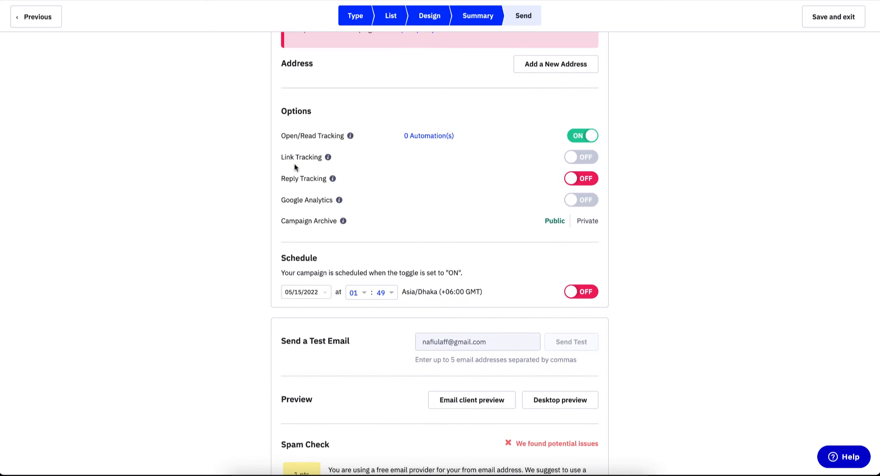
# - Highlight the Open/Read, Link and Reply Tracking, Google Analytics and Campaign Archive options
pyautogui.moveTo(281, 111); pyautogui.dragTo(396, 244)
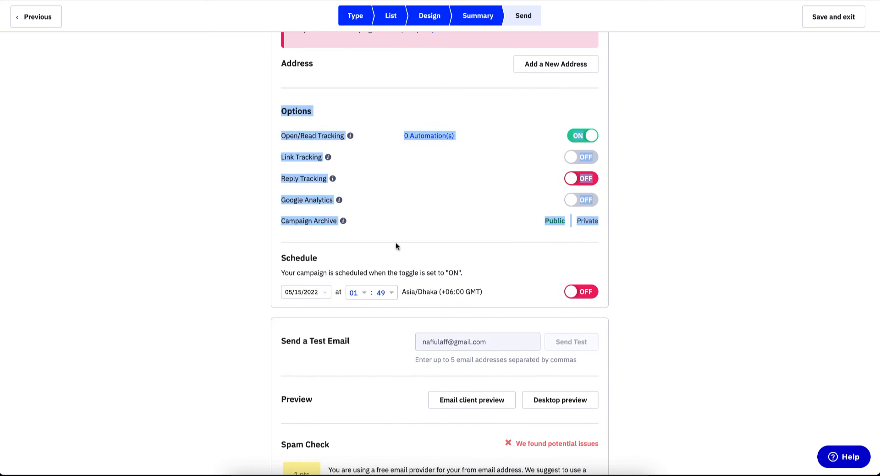
pyautogui.click(369, 189)
pyautogui.moveTo(286, 136); pyautogui.dragTo(345, 136)
pyautogui.moveTo(279, 159); pyautogui.dragTo(334, 156)
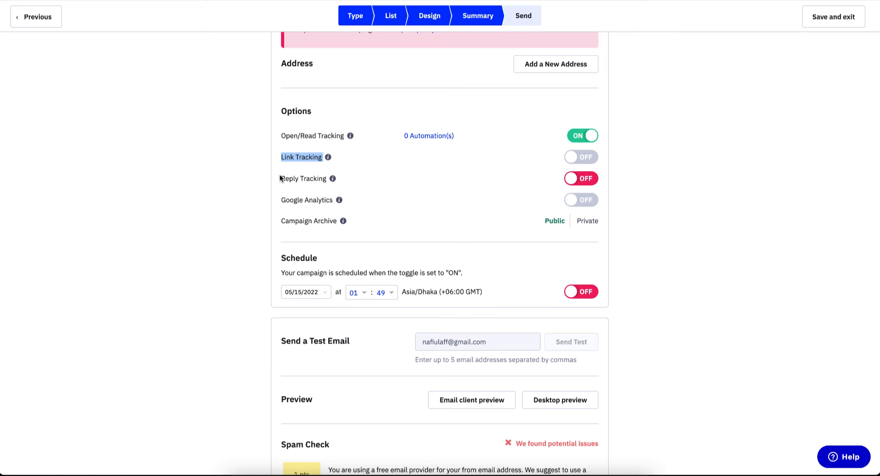
pyautogui.moveTo(280, 178); pyautogui.dragTo(359, 181)
pyautogui.moveTo(280, 200); pyautogui.dragTo(334, 200)
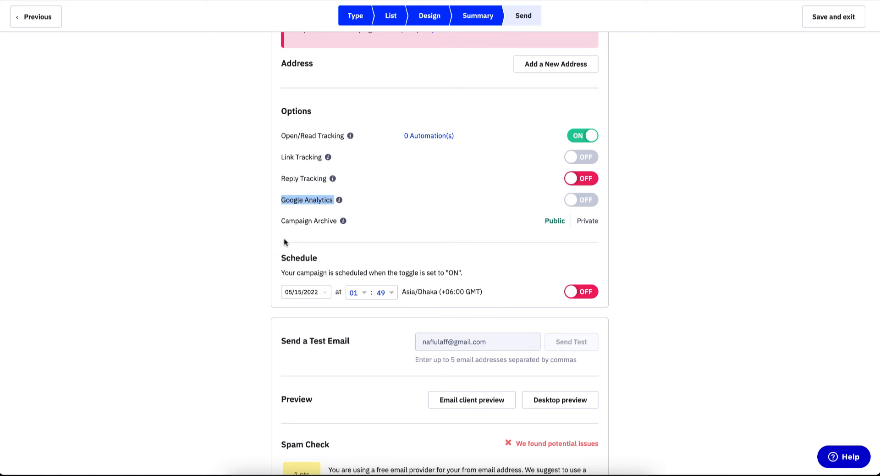
pyautogui.moveTo(281, 221); pyautogui.dragTo(333, 221)
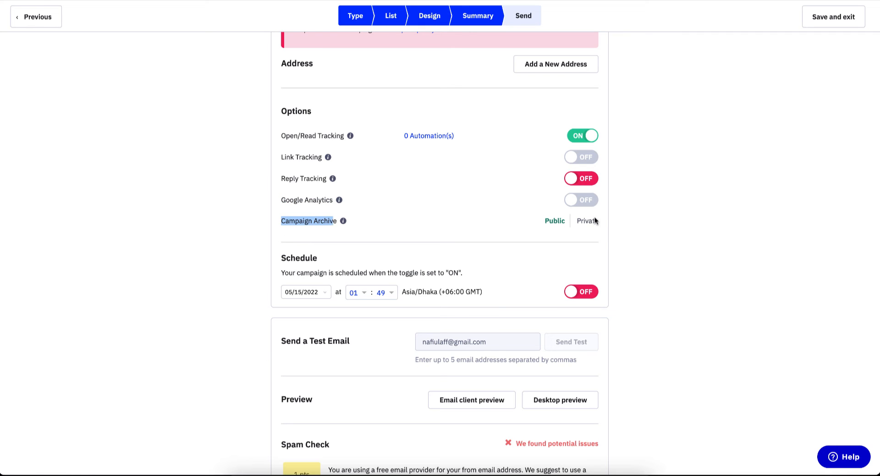
# - Highlight the Schedule and Send a Test Email headings
pyautogui.scroll(-2, 273, 241)
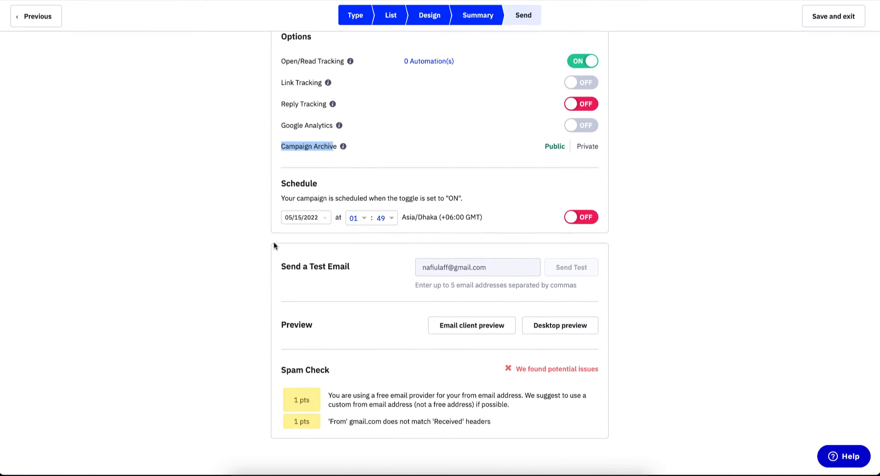
pyautogui.click(297, 185)
pyautogui.doubleClick(298, 186)
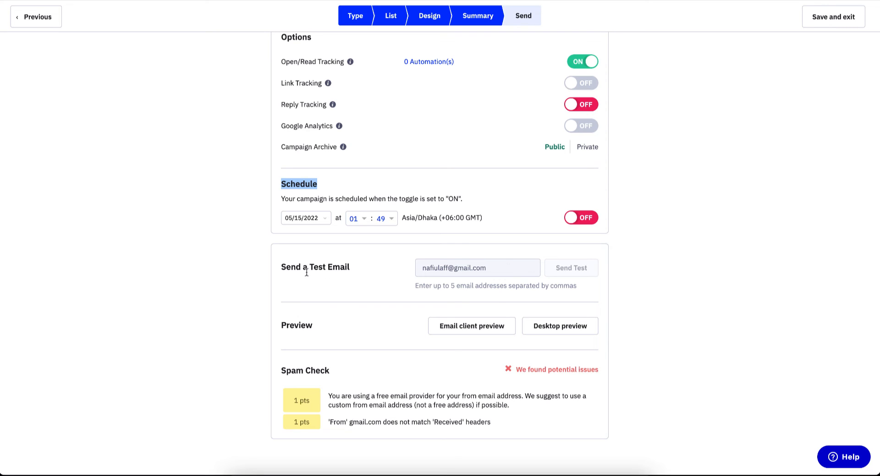
pyautogui.moveTo(305, 270); pyautogui.dragTo(356, 271)
pyautogui.click(483, 264)
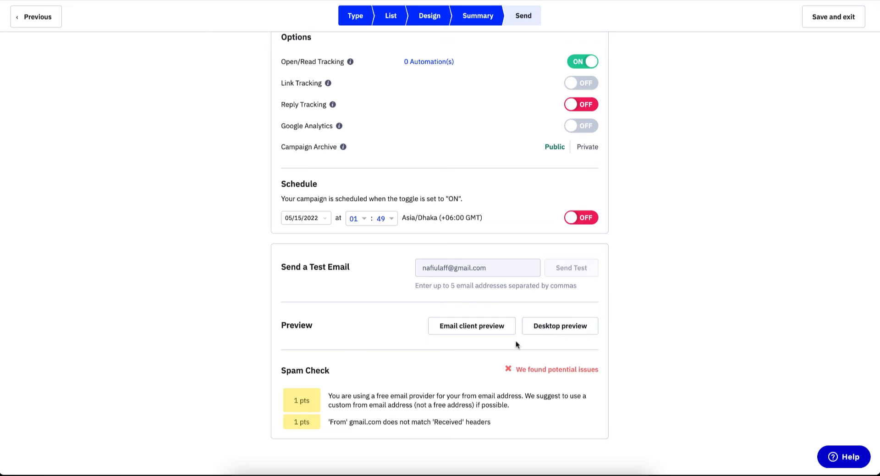
# - Preview the email in desktop view, enlarge the preview to read it, then close it
pyautogui.click(556, 329)
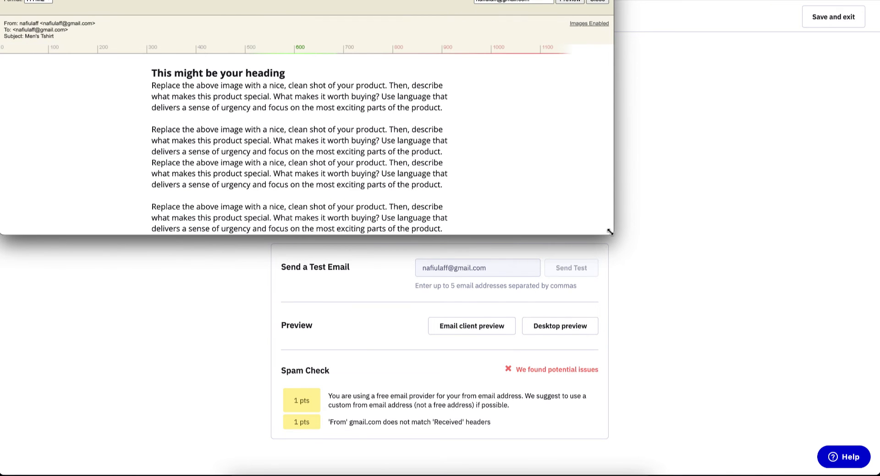
pyautogui.moveTo(611, 233); pyautogui.dragTo(495, 475)
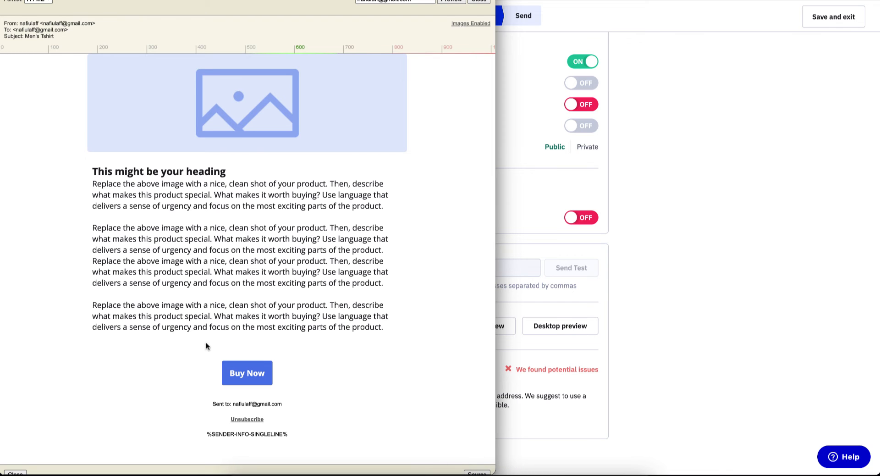
pyautogui.scroll(-2, 294, 177)
pyautogui.scroll(2, 295, 179)
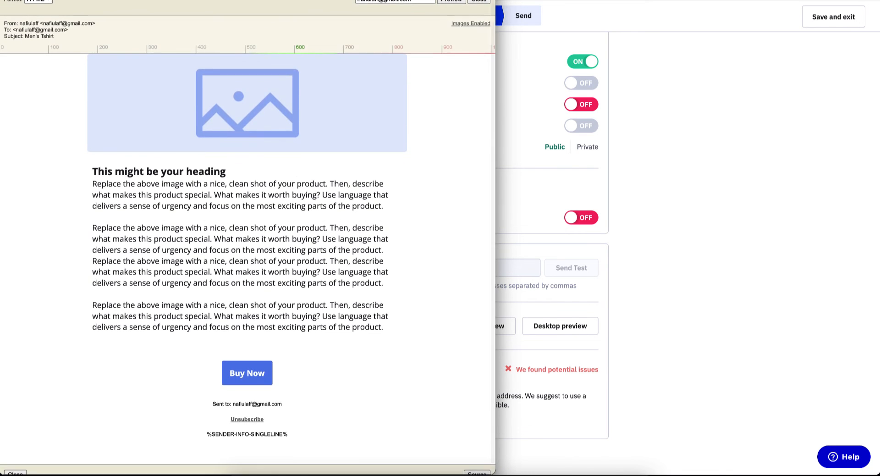
pyautogui.click(533, 196)
pyautogui.scroll(-2, 533, 196)
pyautogui.scroll(10, 533, 196)
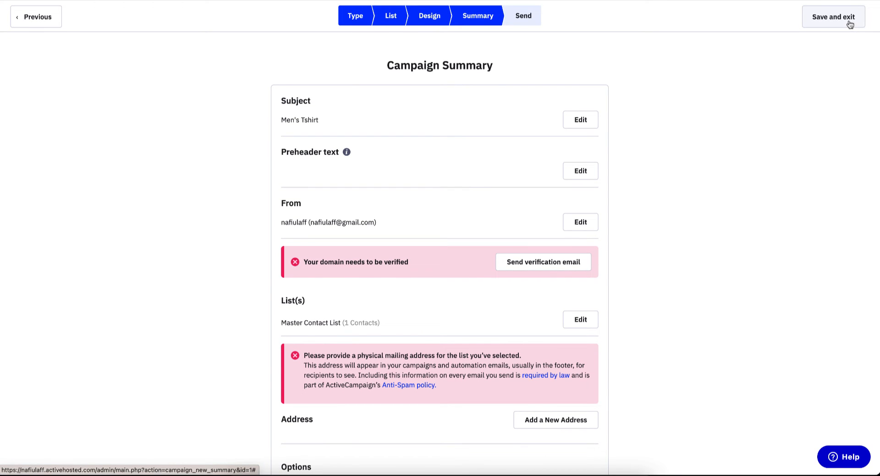
# - Save and exit the Mens clothing campaign as a draft
pyautogui.click(850, 25)
pyautogui.scroll(-10, 687, 222)
pyautogui.scroll(10, 687, 222)
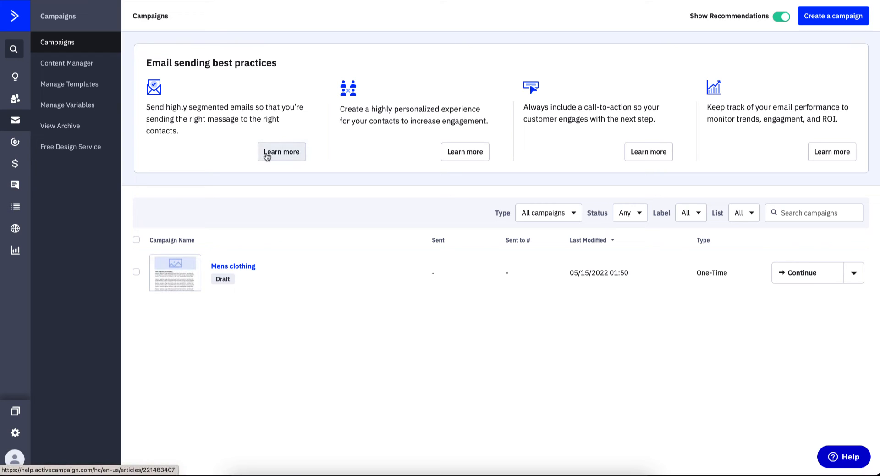
# - Visit Content Manager, Manage Templates, Manage Variables and View Archive, then go to Automations
pyautogui.click(96, 70)
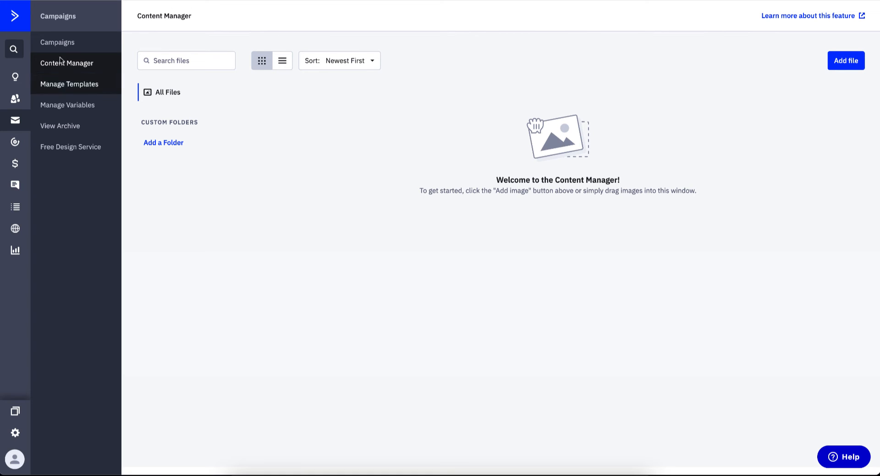
pyautogui.click(60, 84)
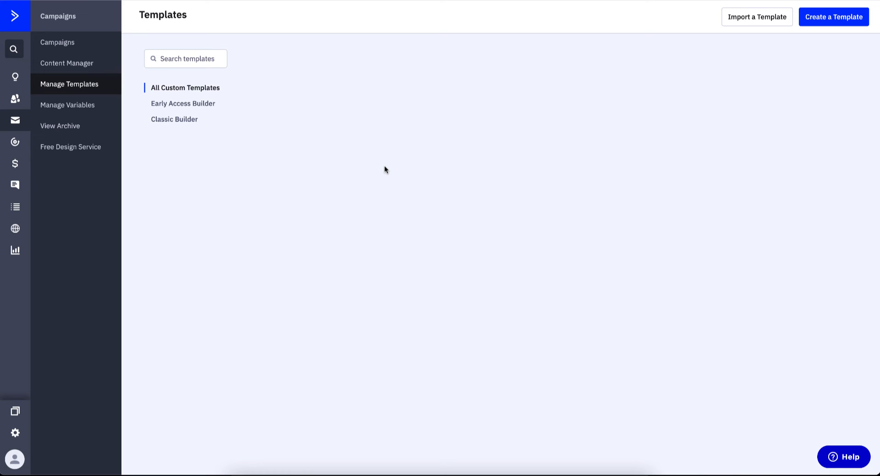
pyautogui.click(79, 106)
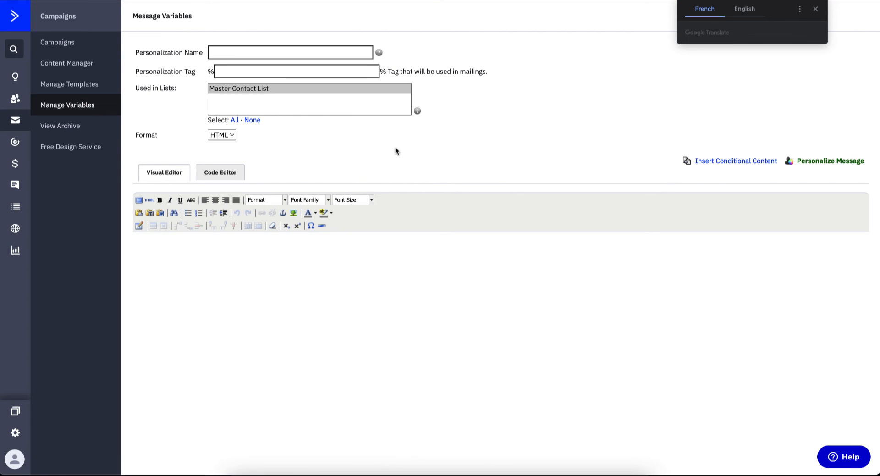
pyautogui.click(44, 120)
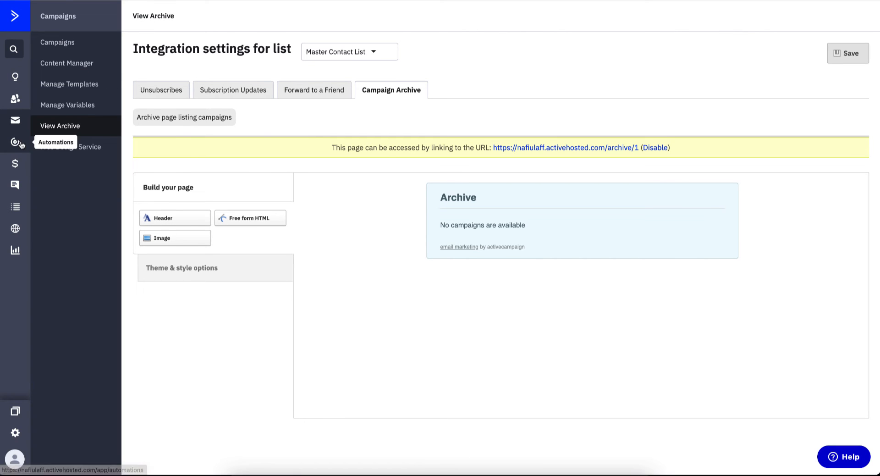
pyautogui.click(15, 142)
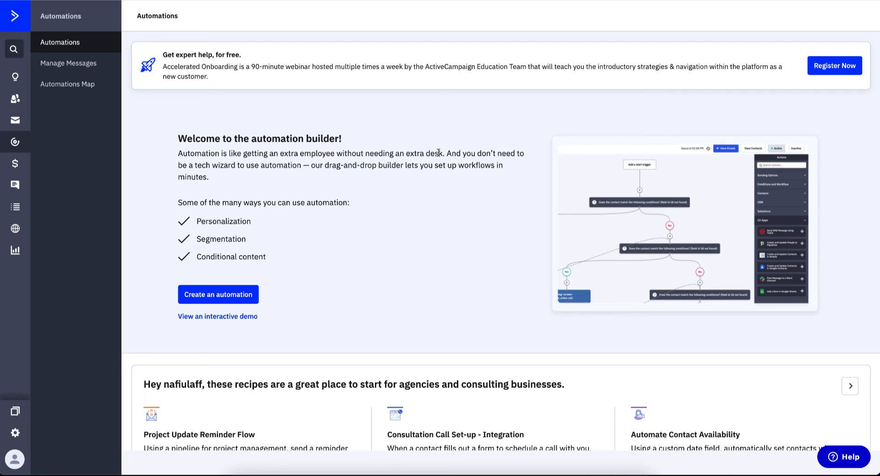
pyautogui.scroll(-3, 438, 153)
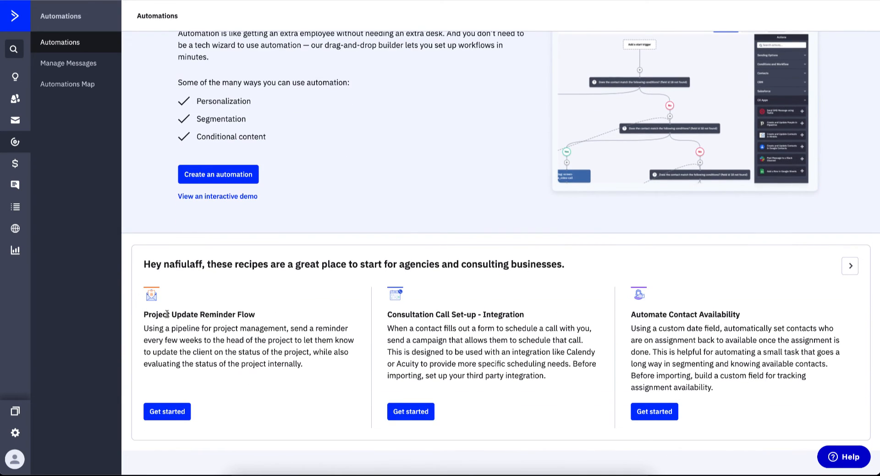
pyautogui.moveTo(167, 313); pyautogui.dragTo(307, 313)
pyautogui.scroll(3, 307, 312)
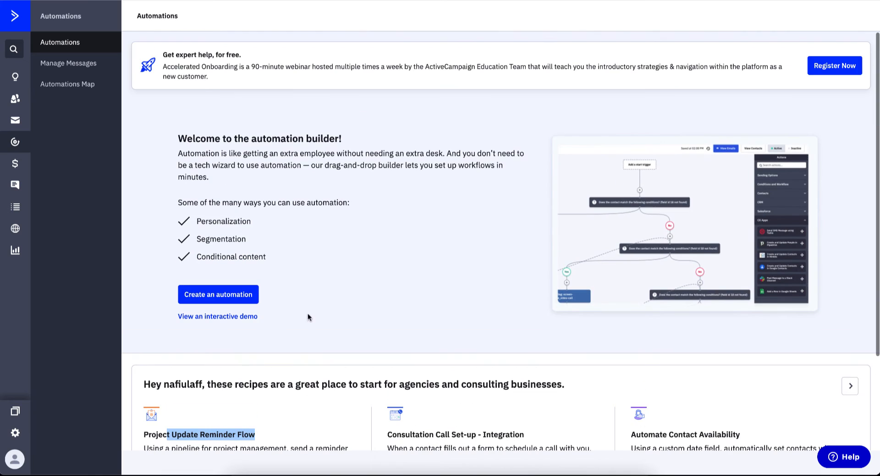
pyautogui.click(200, 296)
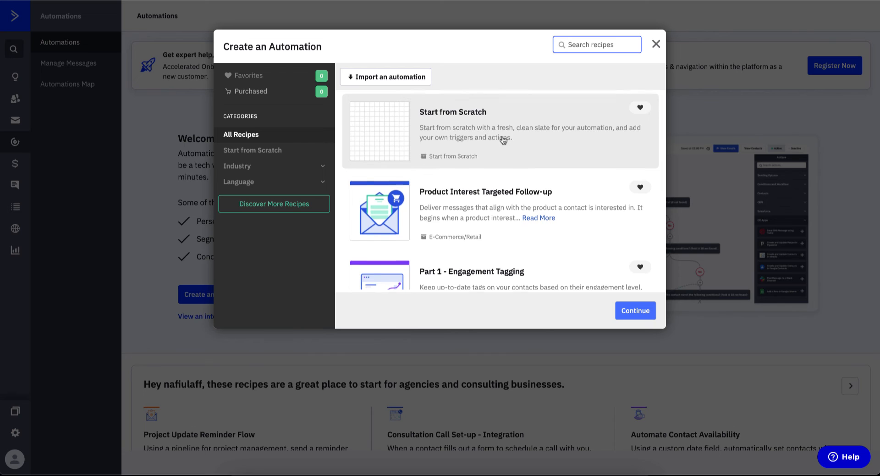
pyautogui.scroll(-2, 503, 140)
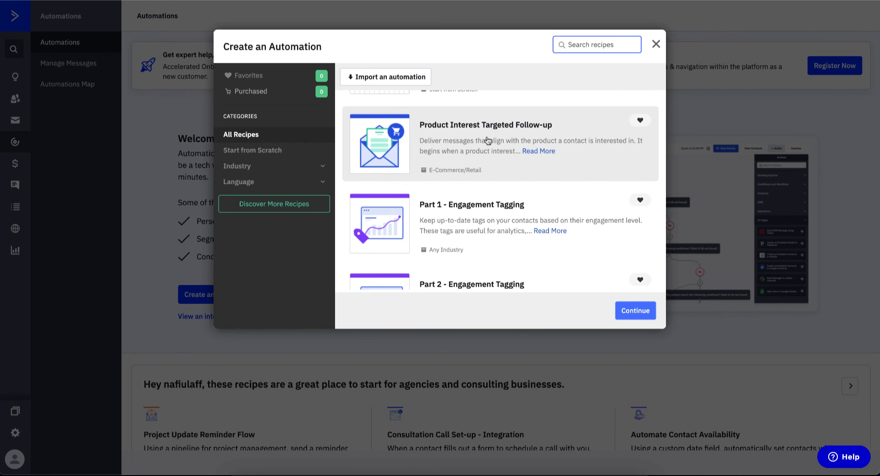
pyautogui.scroll(-2, 440, 219)
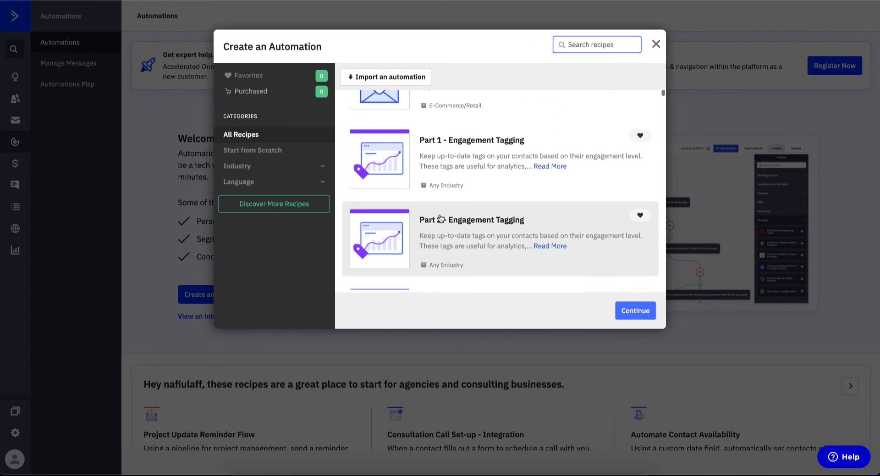
pyautogui.scroll(-3, 468, 234)
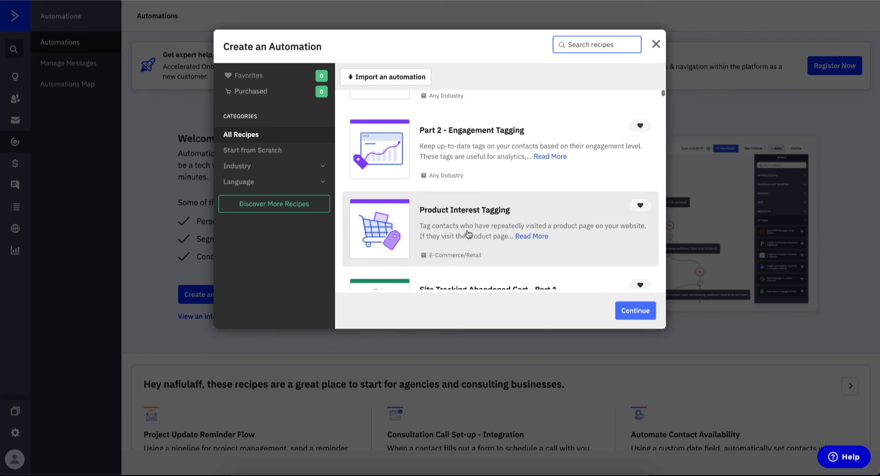
pyautogui.scroll(-10, 467, 234)
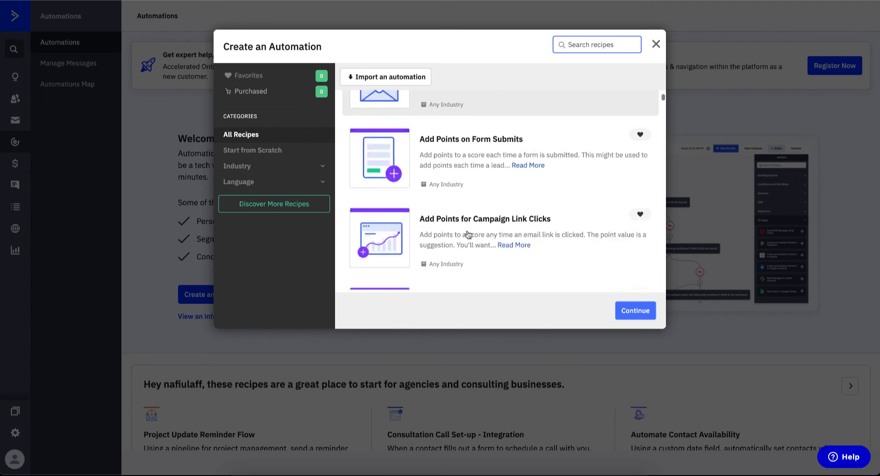
pyautogui.scroll(15, 468, 234)
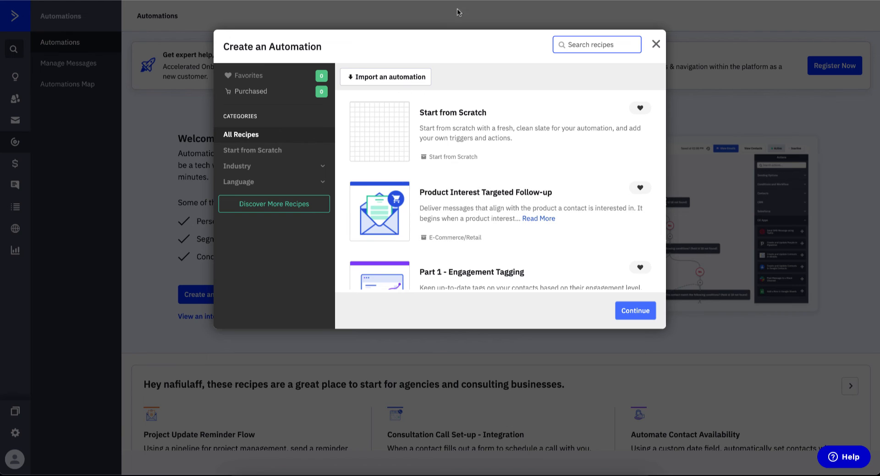
pyautogui.click(656, 44)
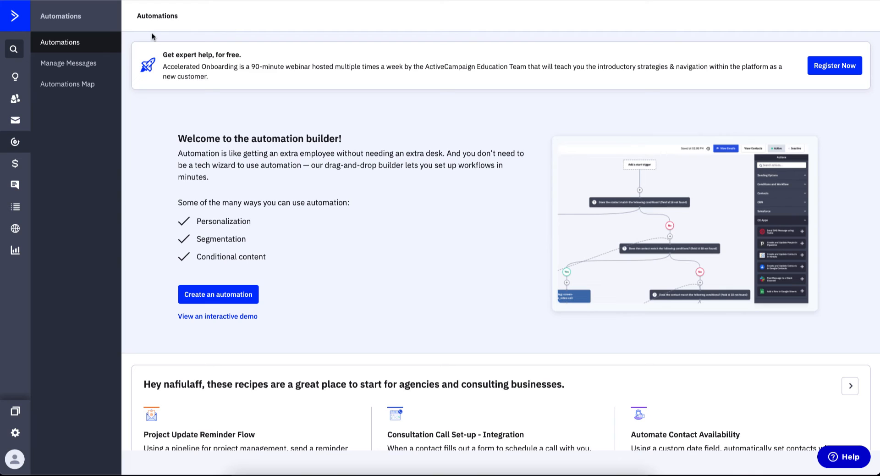
# - Open the Conversations page and scroll through its contents
pyautogui.click(15, 185)
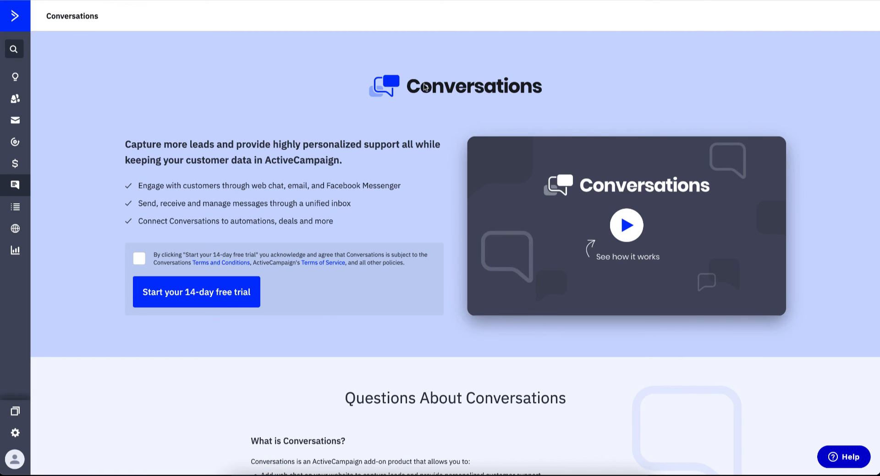
pyautogui.scroll(-10, 272, 372)
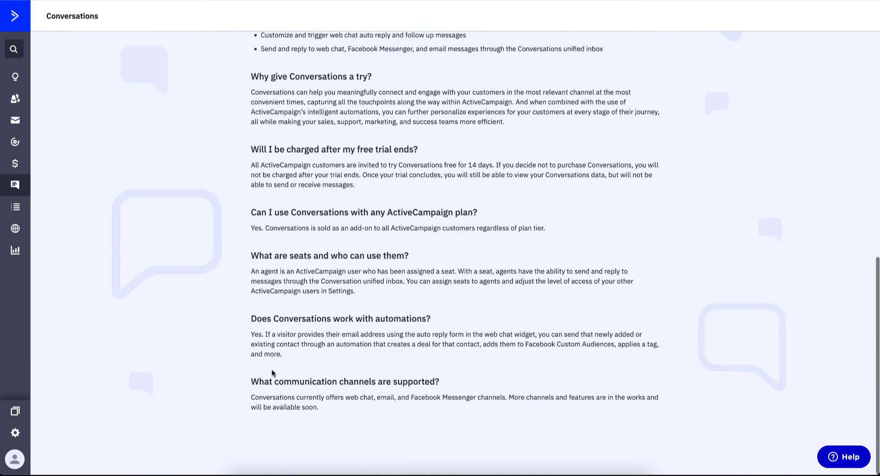
pyautogui.scroll(10, 272, 373)
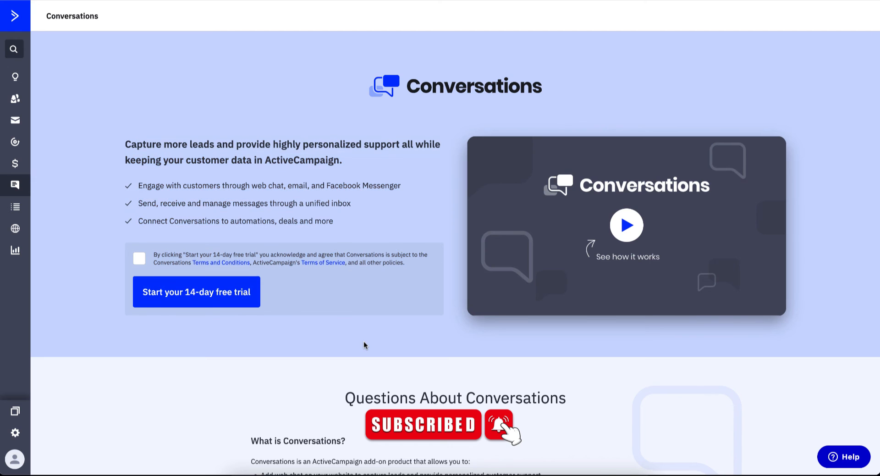
pyautogui.scroll(-10, 363, 345)
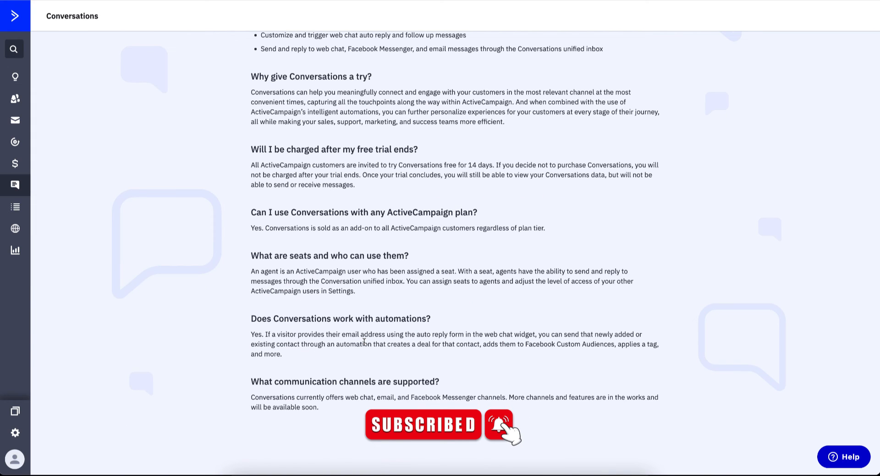
pyautogui.scroll(10, 363, 342)
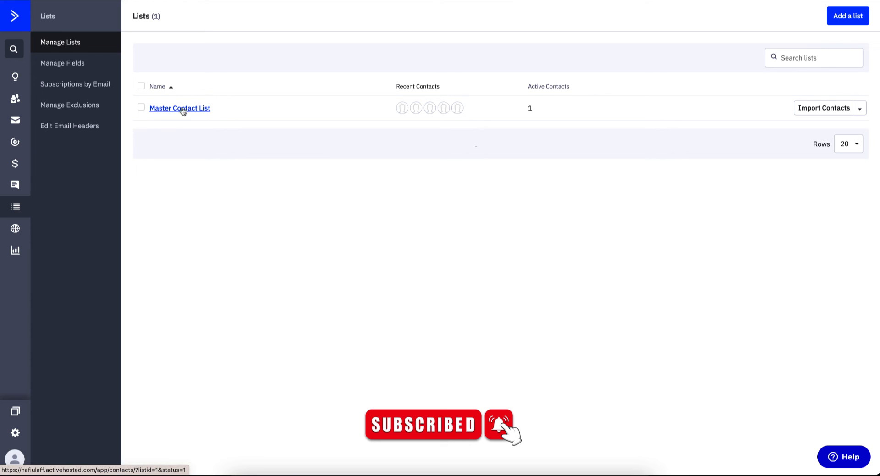
# - Add a new custom contact list and begin naming it 'Men's Lo'
pyautogui.click(861, 16)
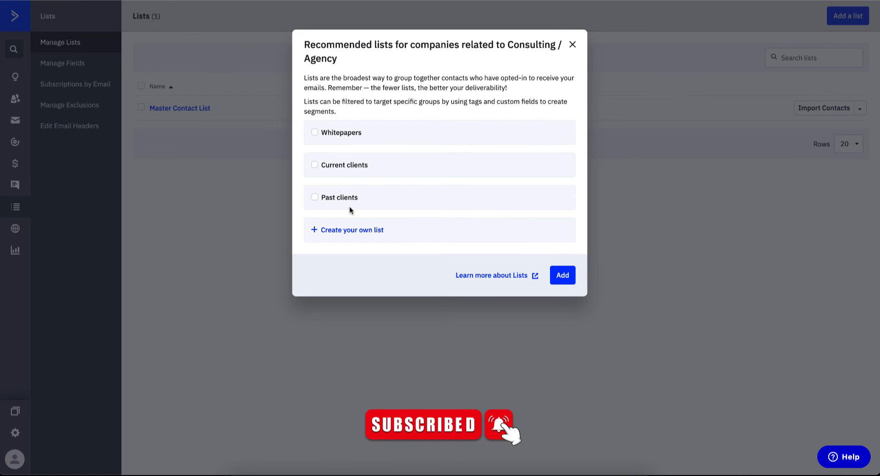
pyautogui.click(367, 234)
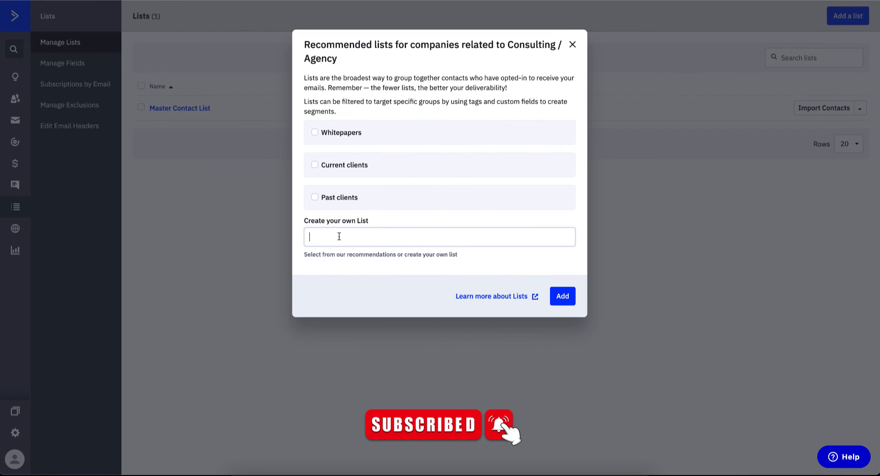
pyautogui.write("Men's Lo")
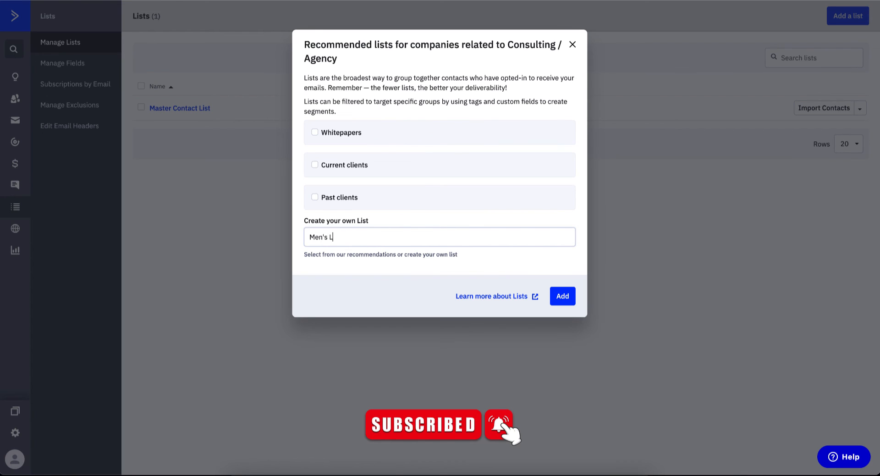